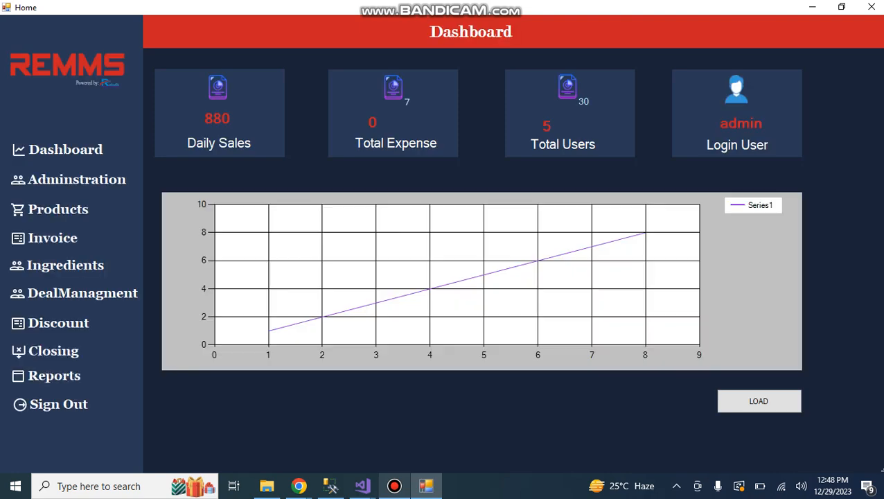
# Delete the employee record with ID 3 from the administration accounts and show the available employee roles.
pyautogui.click(76, 179)
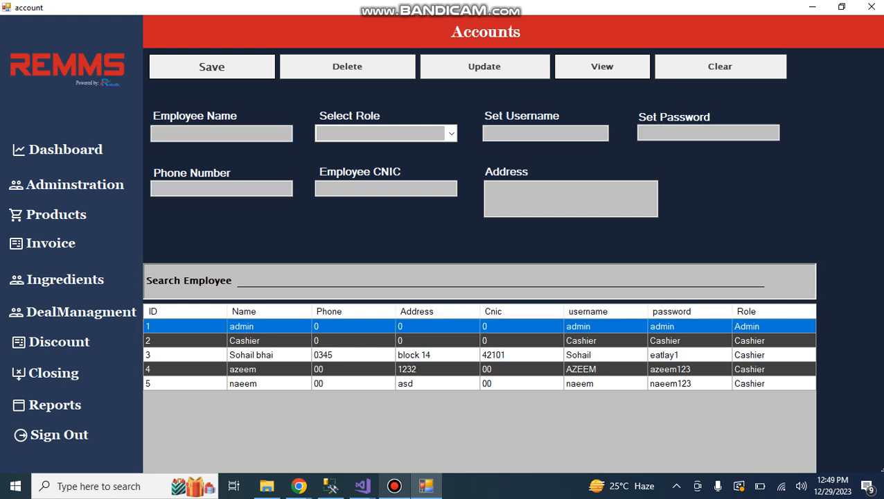
pyautogui.doubleClick(521, 355)
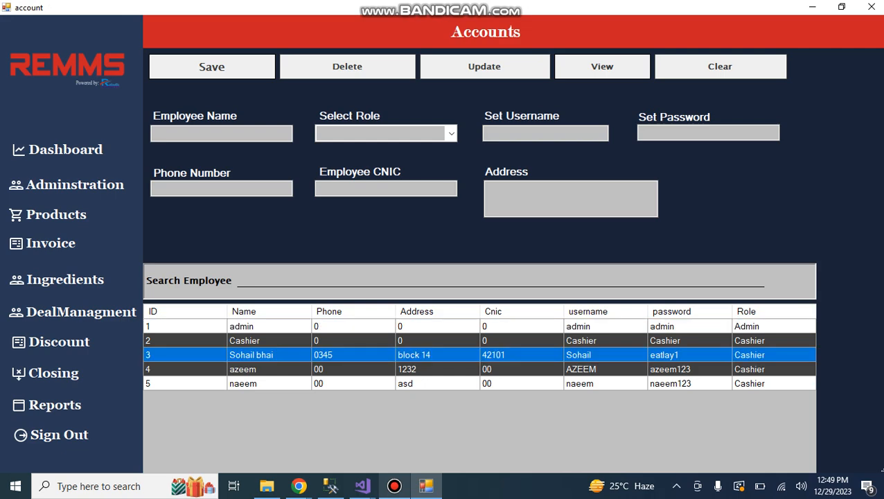
pyautogui.click(347, 66)
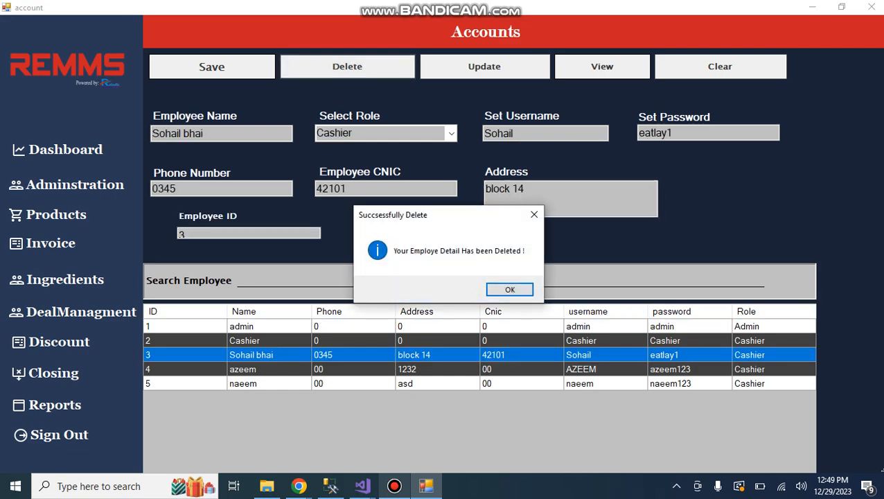
pyautogui.click(504, 288)
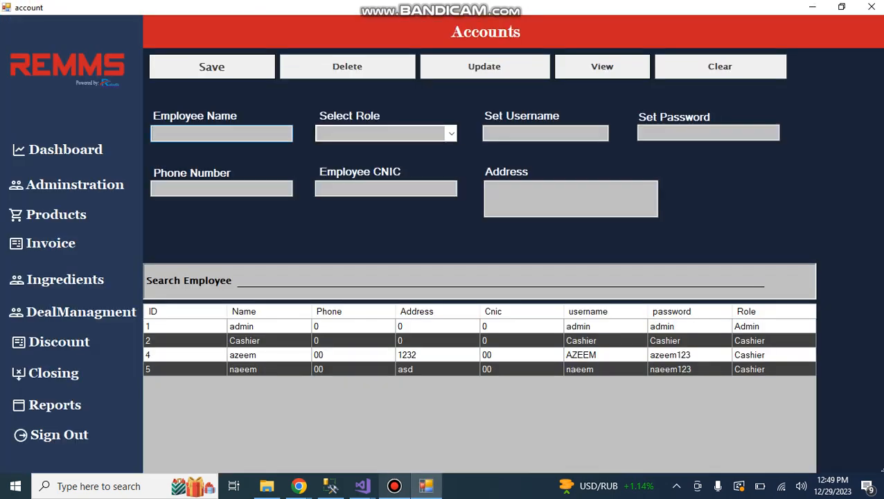
pyautogui.click(450, 134)
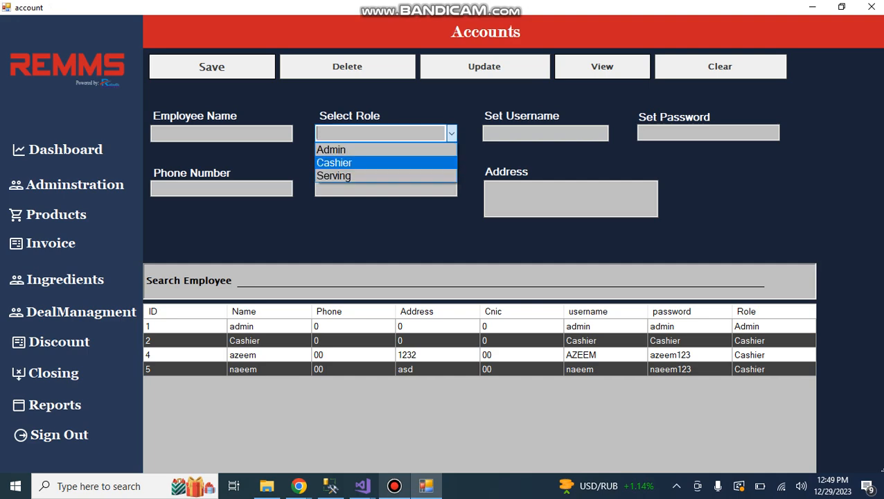
# Fill in a new product in Products with the name Tikka Large and a unit price of 200.
pyautogui.click(56, 214)
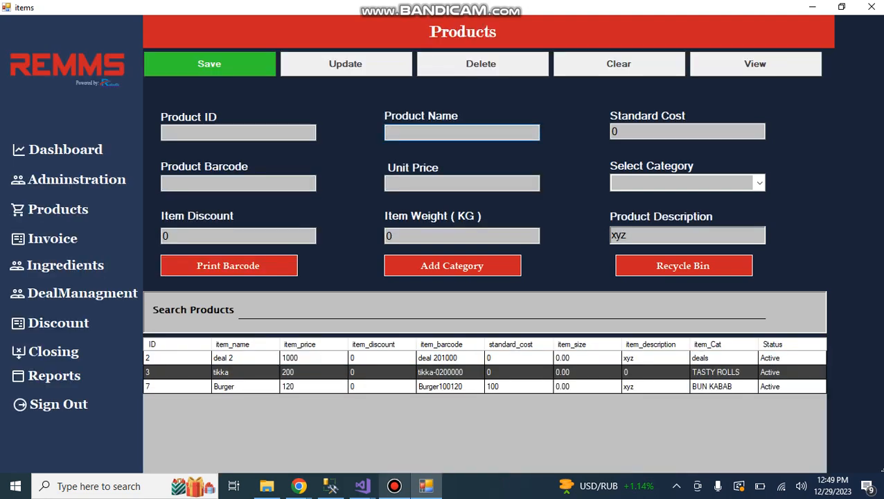
pyautogui.write('Tikka')
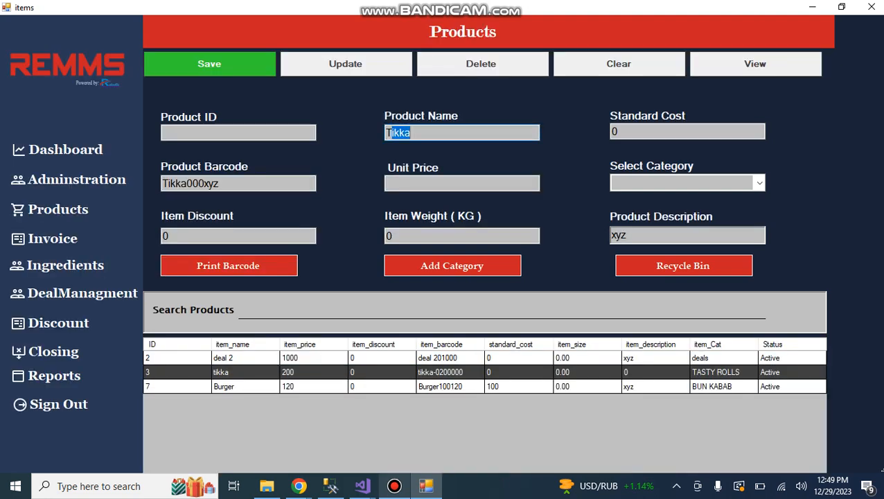
pyautogui.write(' Large')
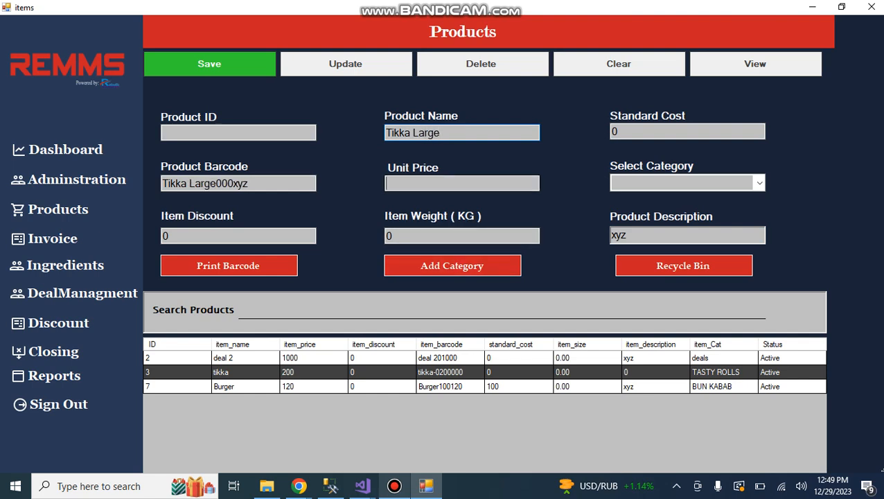
pyautogui.click(462, 184)
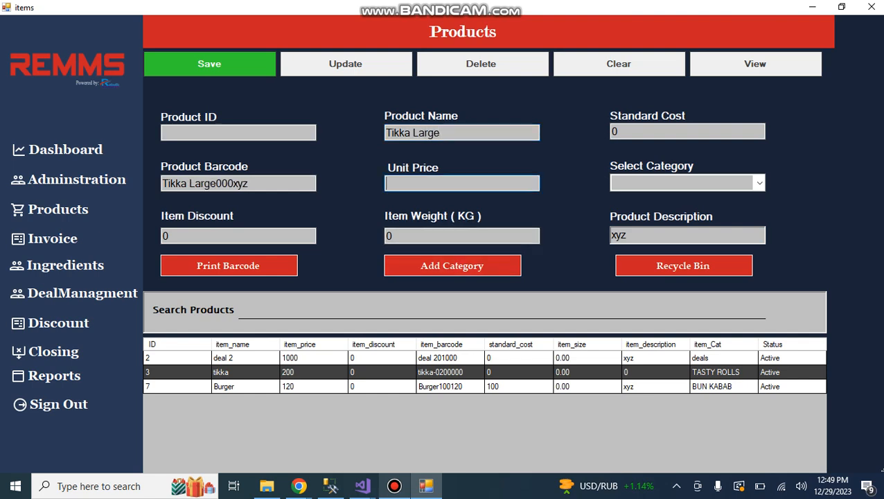
pyautogui.write('200')
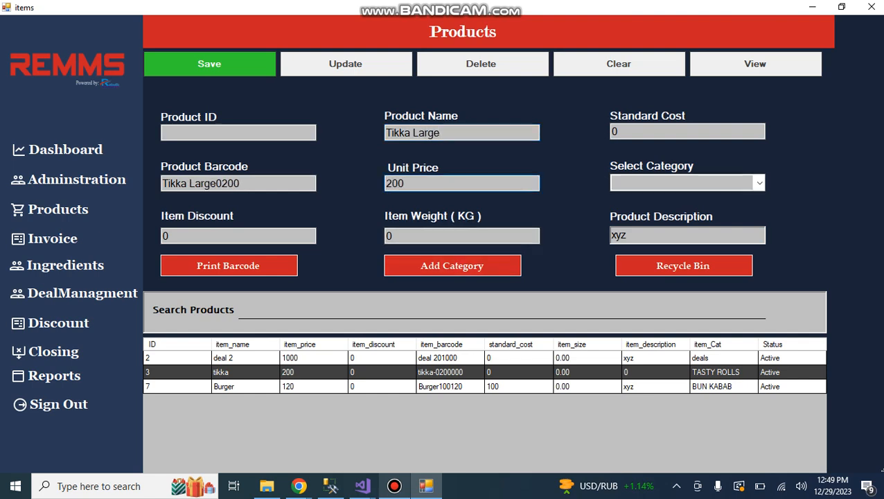
# Assign the new product to the BUN KABAB category and save it.
pyautogui.click(760, 183)
pyautogui.press('Return')
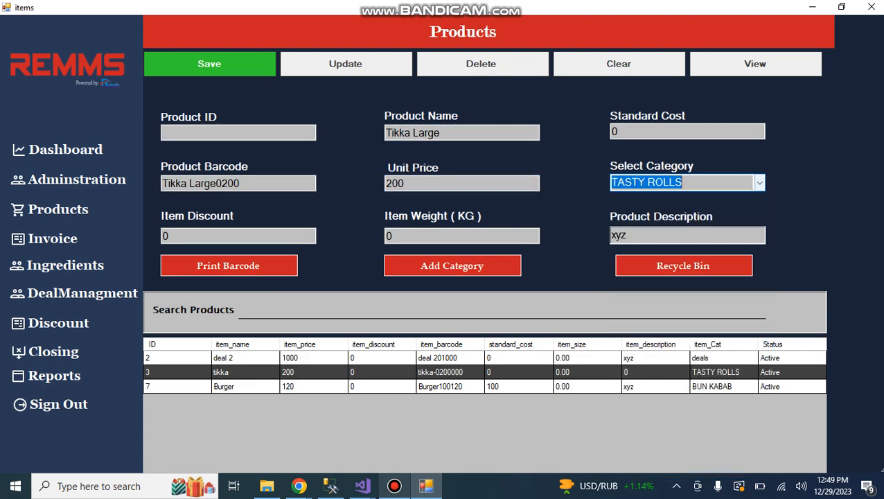
pyautogui.click(760, 182)
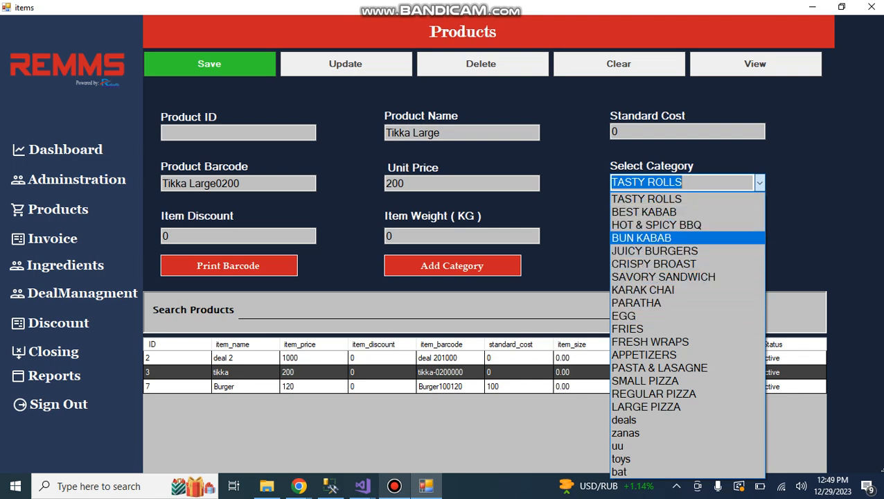
pyautogui.click(658, 238)
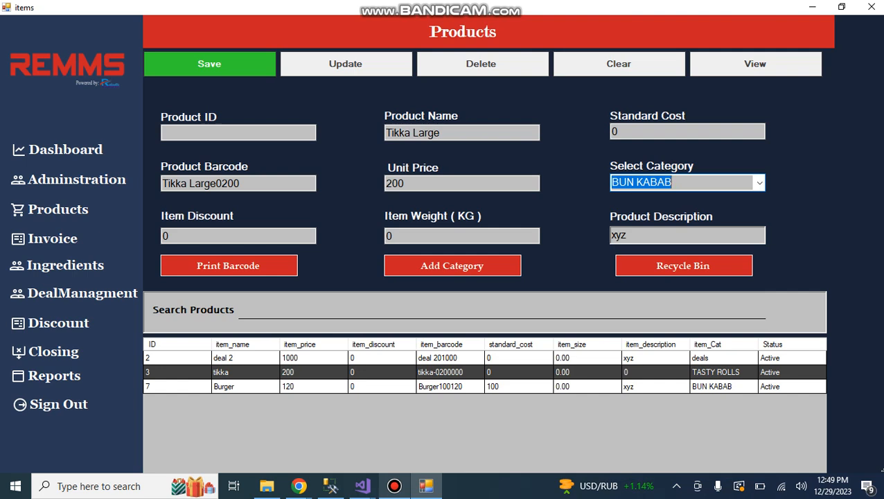
pyautogui.click(210, 63)
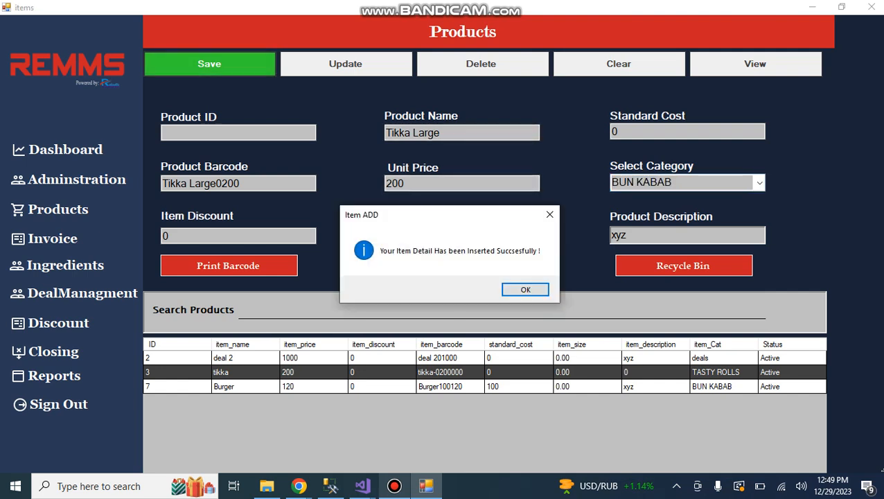
pyautogui.click(525, 288)
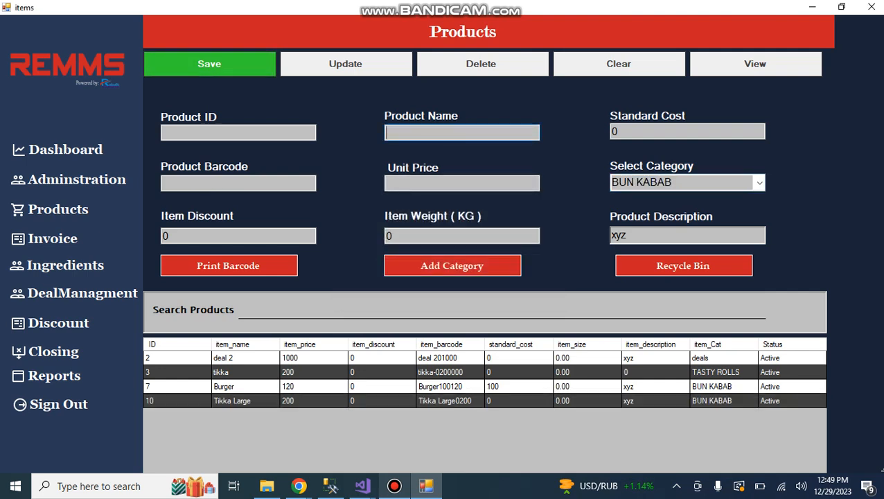
# Update the unit price of the Tikka Large product to 250.
pyautogui.click(443, 400)
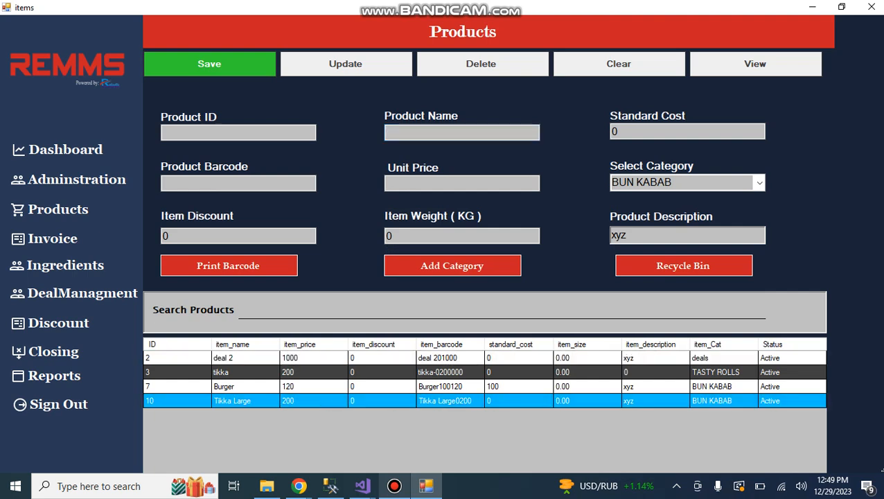
pyautogui.doubleClick(443, 400)
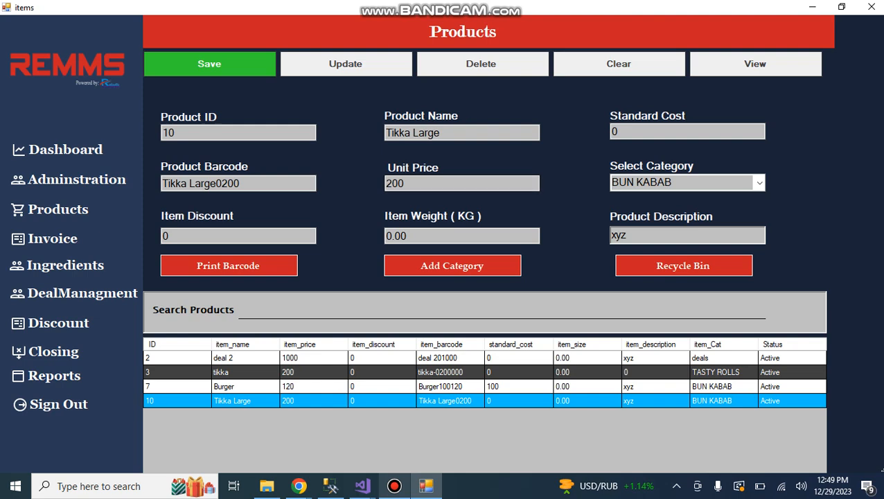
pyautogui.doubleClick(396, 183)
pyautogui.write('250')
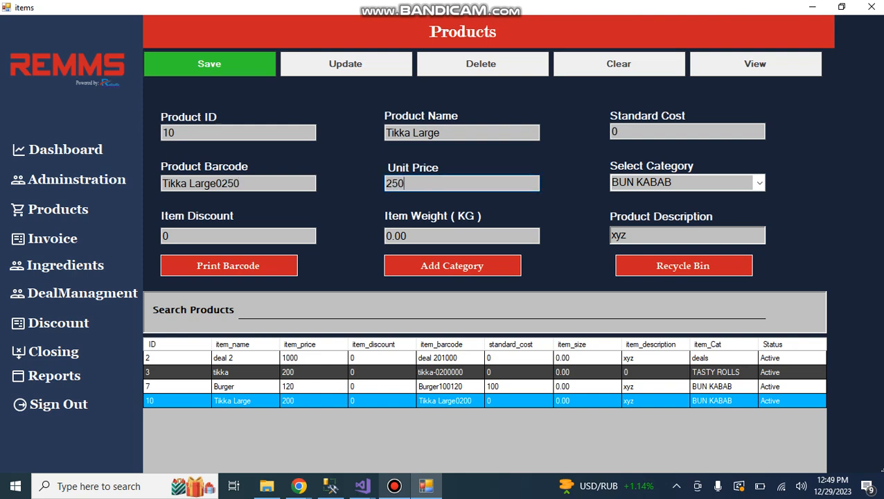
pyautogui.click(345, 63)
pyautogui.press('Return')
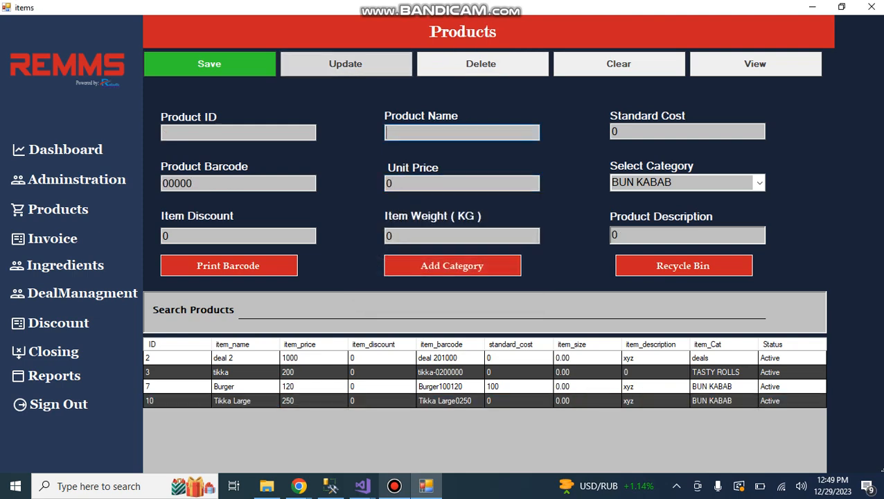
# Load the Burger product's details and review the existing categories in the category manager.
pyautogui.doubleClick(446, 386)
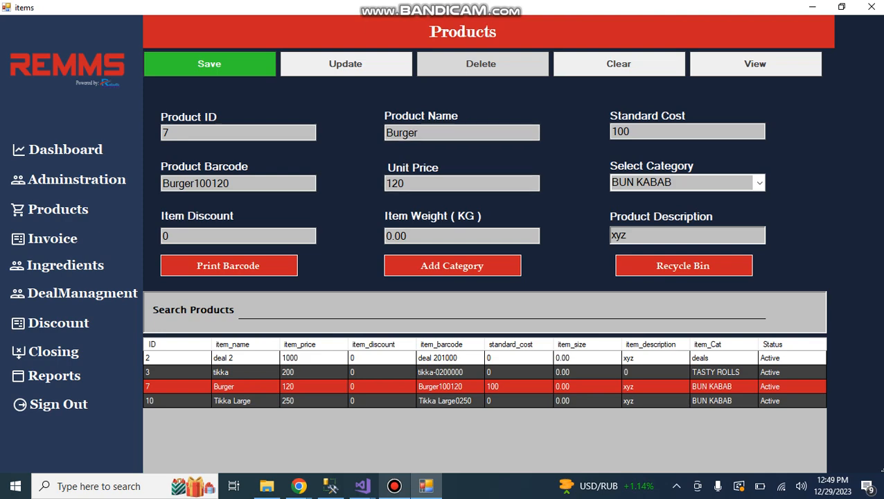
pyautogui.click(760, 183)
pyautogui.click(759, 183)
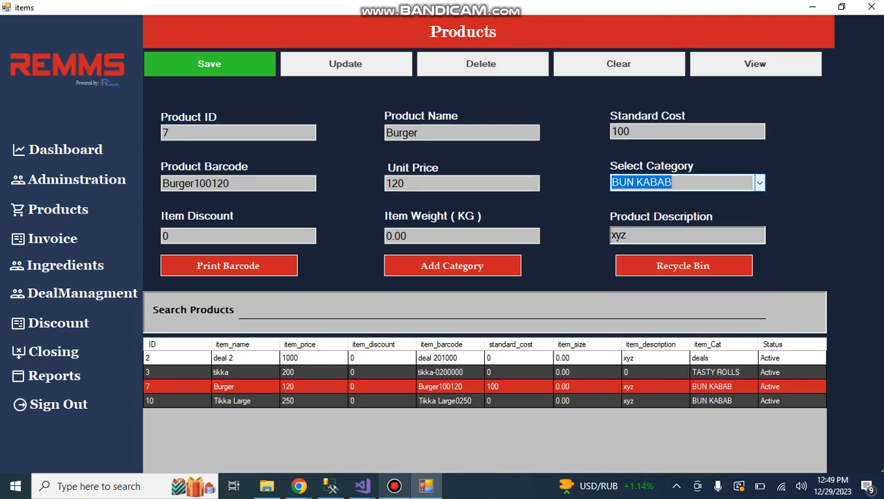
pyautogui.click(452, 266)
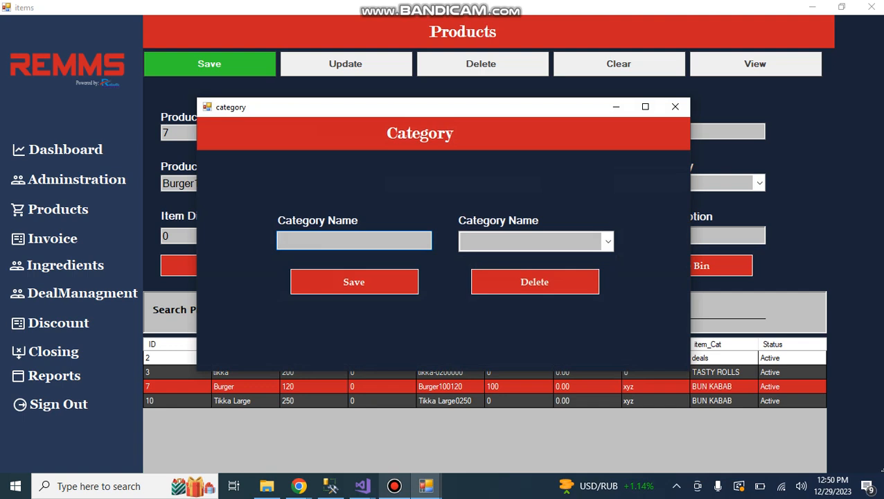
pyautogui.click(607, 240)
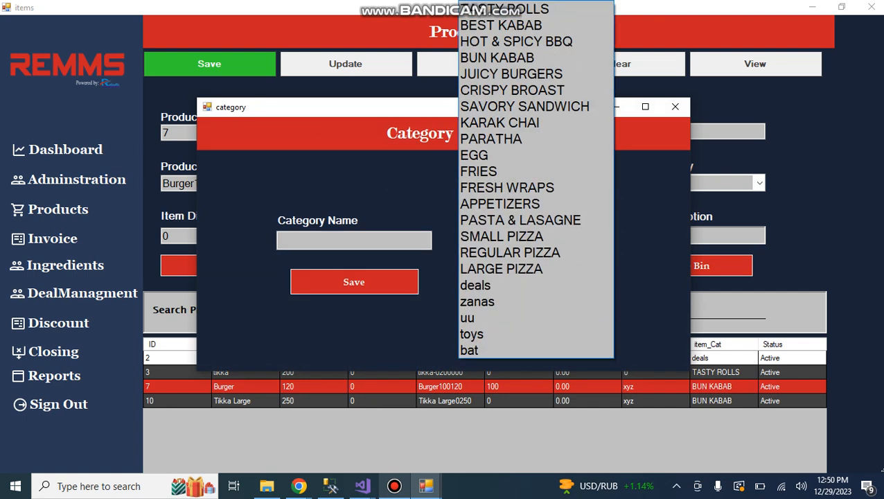
pyautogui.click(607, 240)
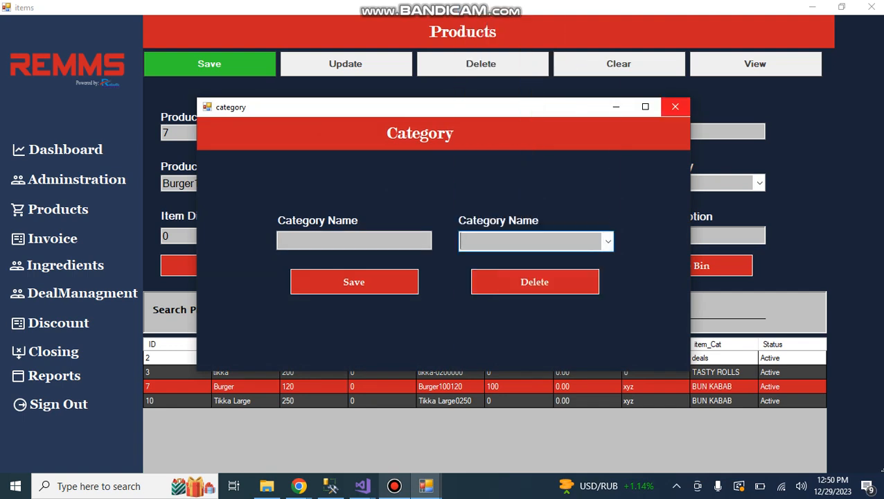
pyautogui.click(674, 106)
# Open a new invoice, add four tikka from the TASTY ROLLS category, and remove one of them.
pyautogui.click(52, 238)
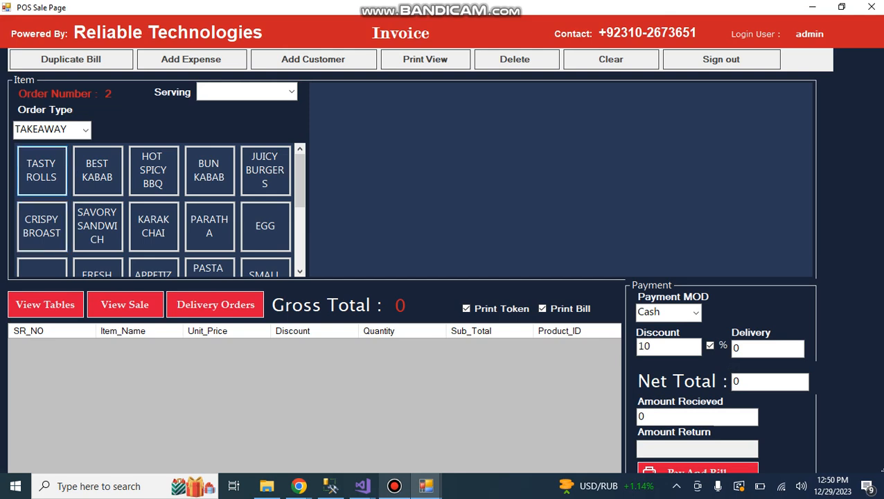
pyautogui.click(41, 171)
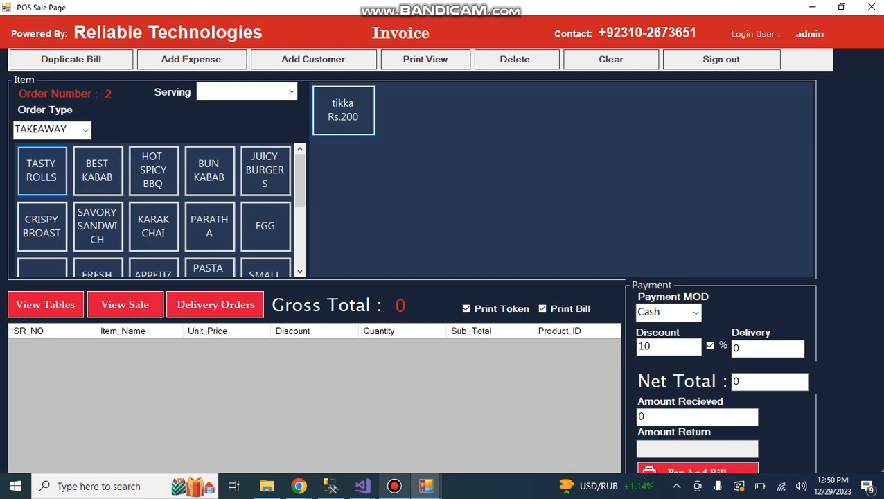
pyautogui.click(344, 111)
pyautogui.click(343, 111)
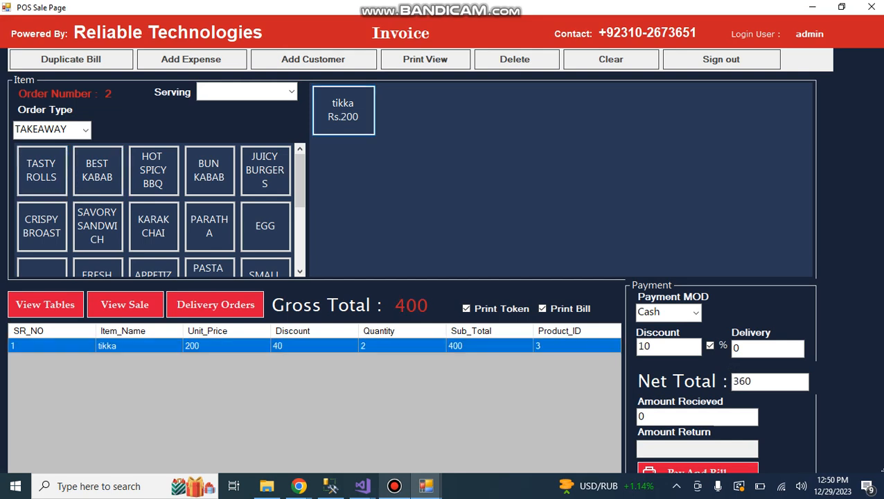
pyautogui.click(343, 111)
pyautogui.click(344, 111)
pyautogui.click(515, 58)
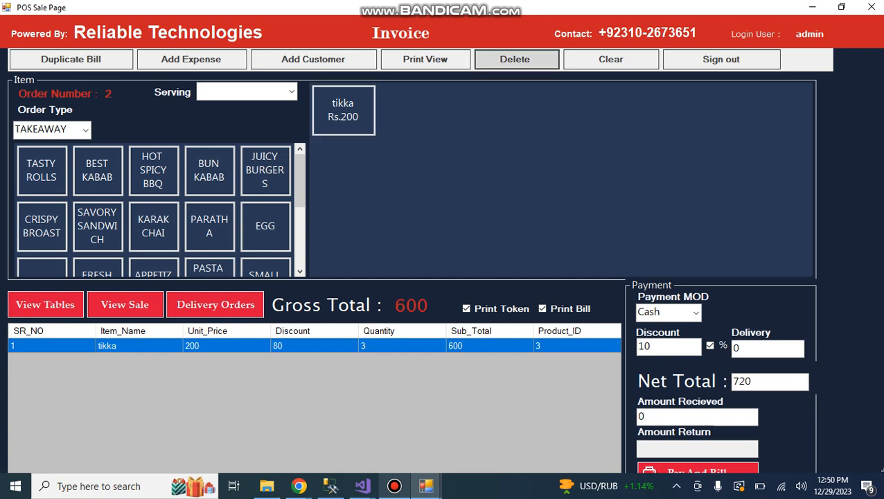
# Add one Burger and one Tikka Large from the BUN KABAB category to the invoice.
pyautogui.click(209, 169)
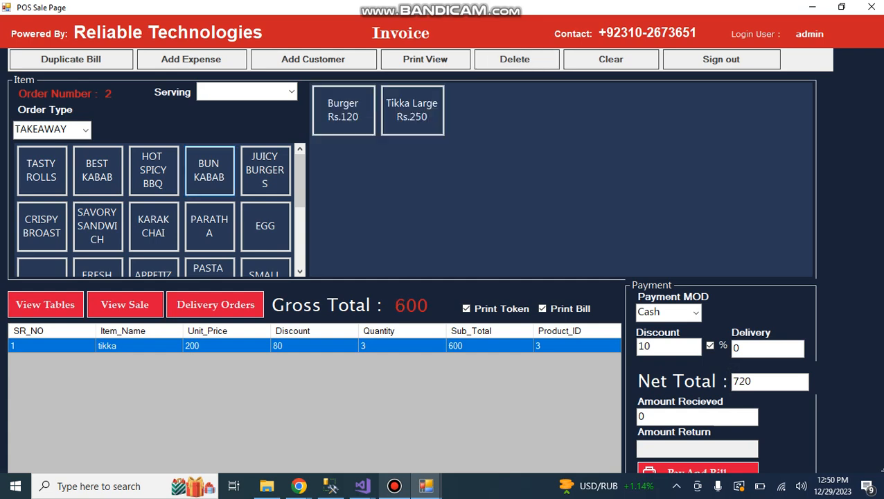
pyautogui.click(343, 110)
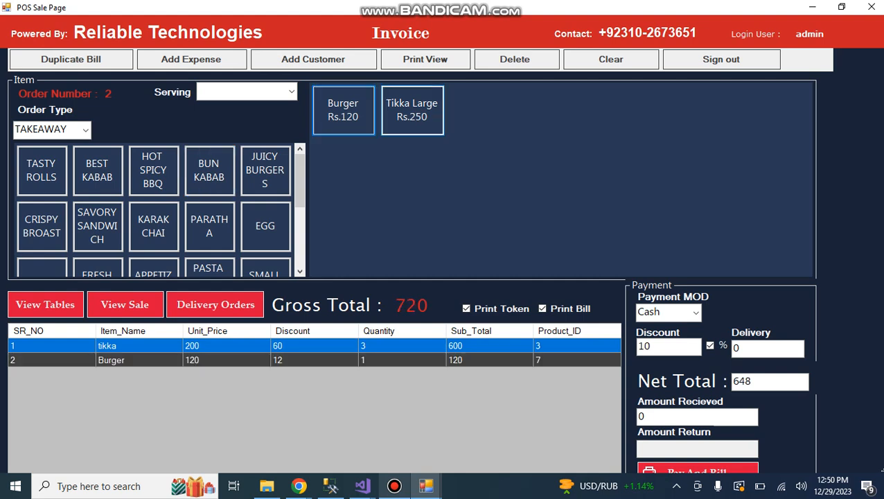
pyautogui.click(412, 110)
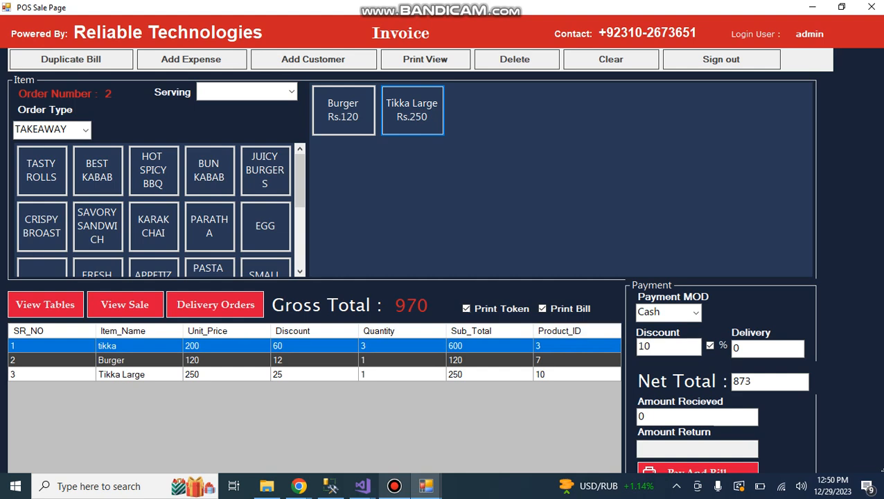
# Enter 1000 as the amount received for the invoice, keeping the 10% discount.
pyautogui.doubleClick(645, 346)
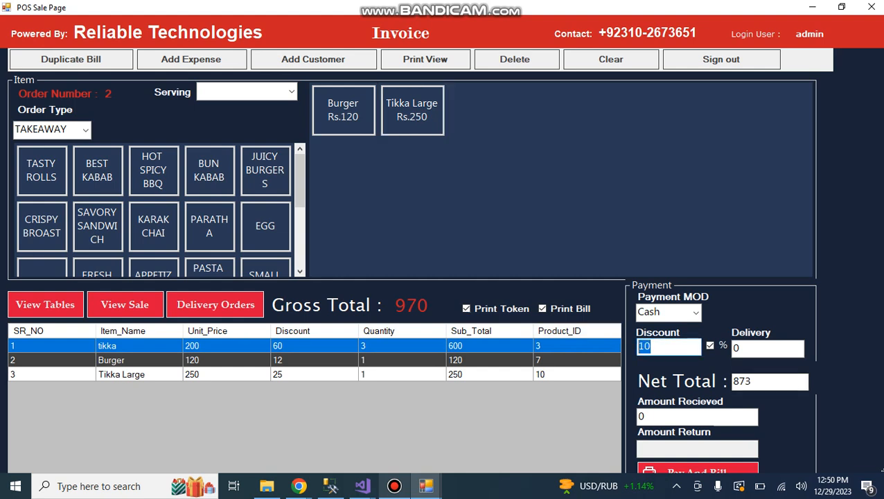
pyautogui.press('Tab')
pyautogui.press('Tab')
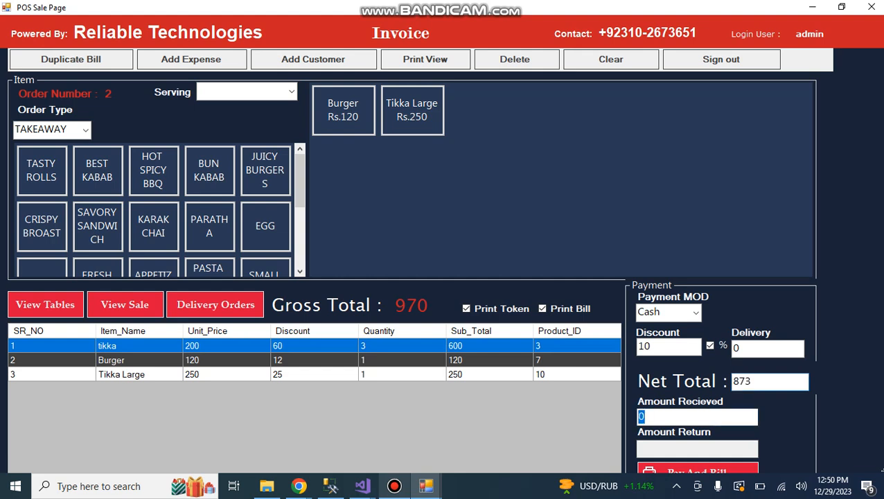
pyautogui.write('1000')
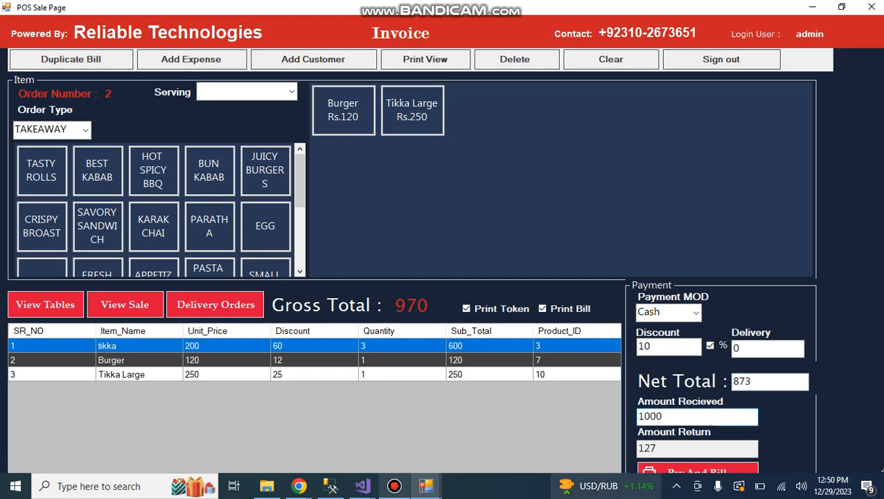
pyautogui.press('Tab')
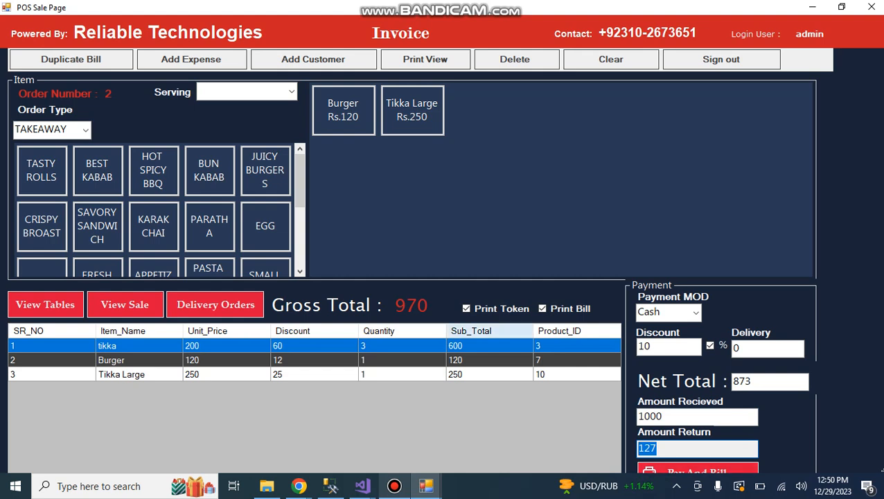
# Turn off token and bill printing for the invoice, and complete it with Pay And Bill.
pyautogui.click(466, 309)
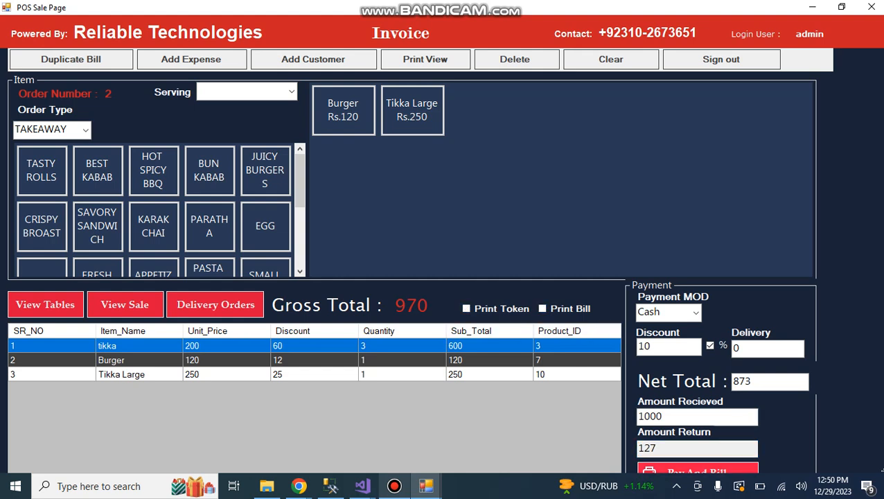
pyautogui.click(697, 468)
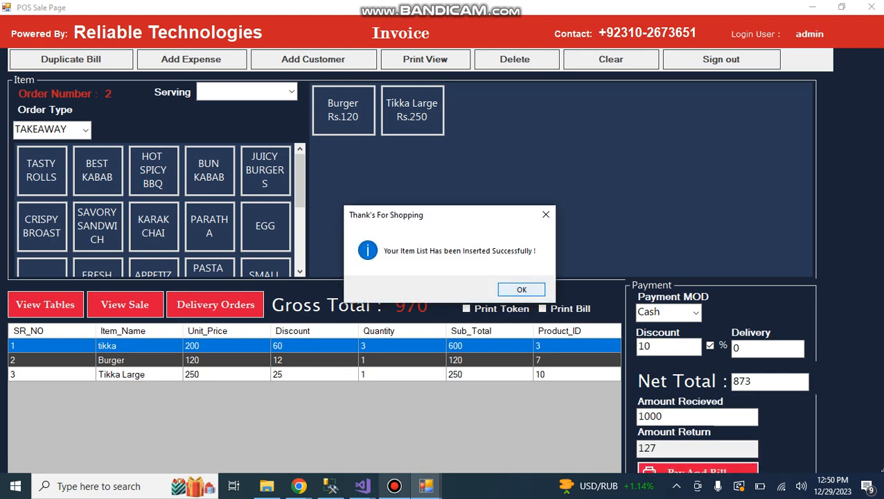
pyautogui.click(521, 289)
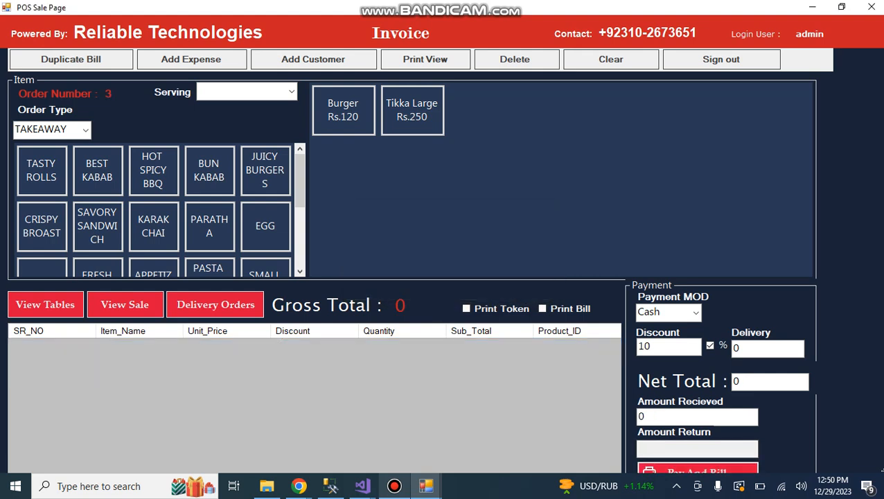
# Add two Burgers and two Tikka Large to the new takeaway invoice.
pyautogui.click(343, 110)
pyautogui.click(412, 111)
pyautogui.click(343, 110)
pyautogui.click(412, 110)
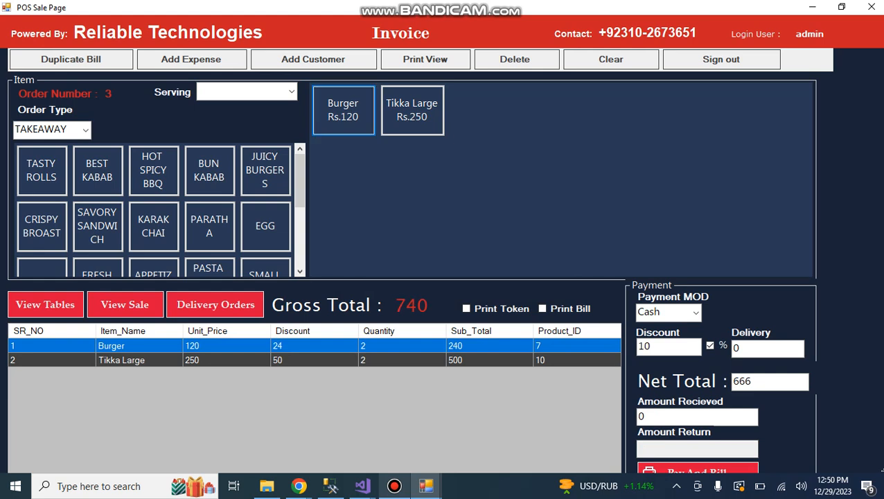
# Preview the takeaway sale receipt at full size down to its totals, and clear the invoice.
pyautogui.click(425, 59)
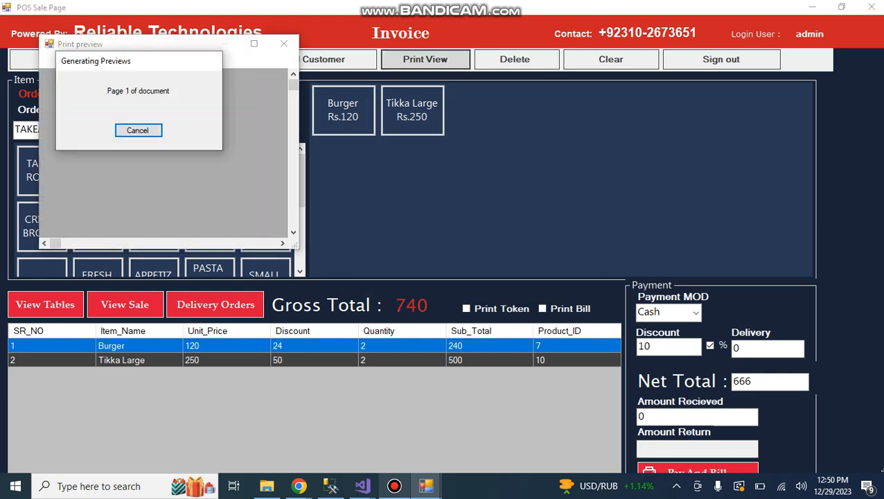
pyautogui.click(254, 44)
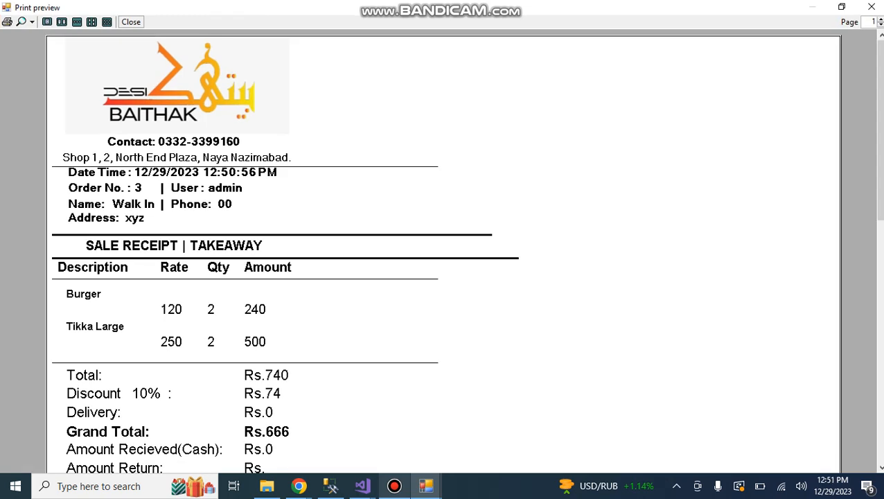
pyautogui.moveTo(879, 130); pyautogui.dragTo(879, 184)
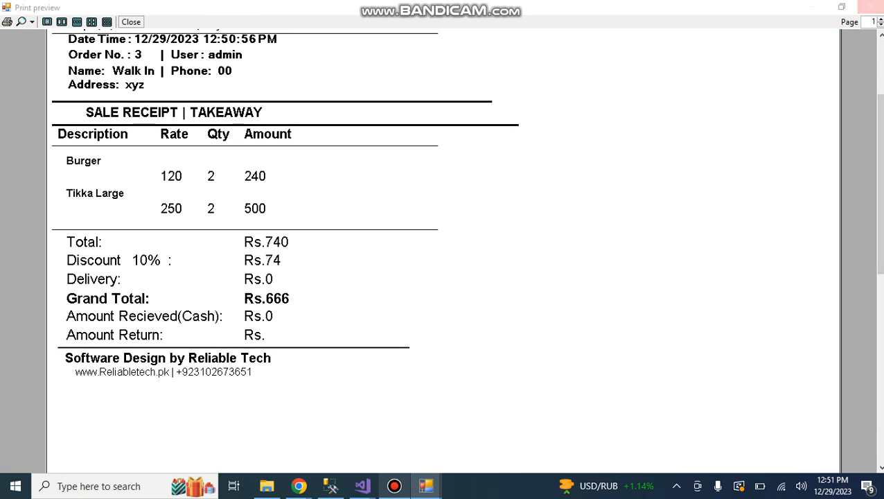
pyautogui.click(871, 6)
pyautogui.click(610, 59)
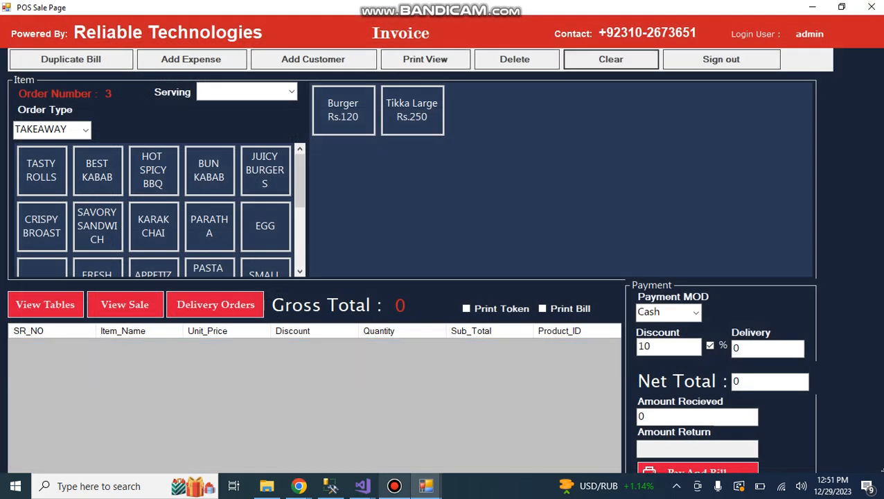
pyautogui.click(343, 110)
pyautogui.click(412, 110)
pyautogui.click(411, 110)
pyautogui.click(343, 110)
pyautogui.click(343, 111)
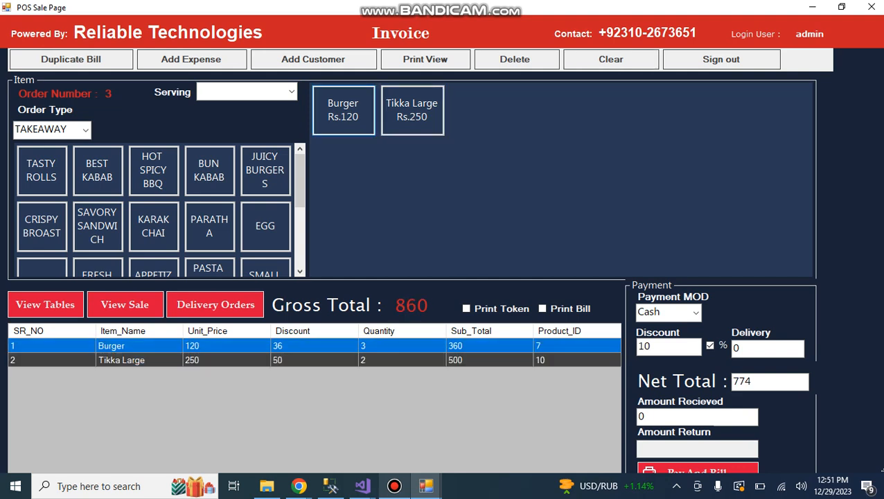
pyautogui.click(411, 110)
pyautogui.click(342, 110)
pyautogui.click(411, 110)
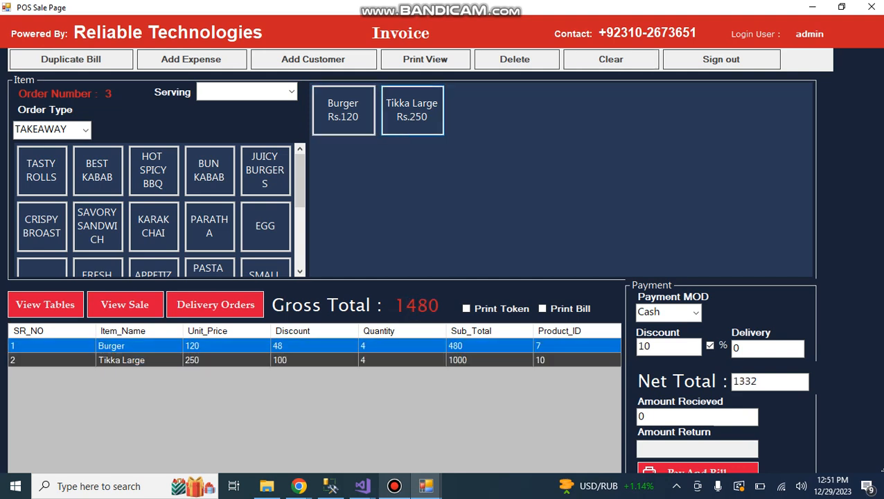
pyautogui.click(610, 59)
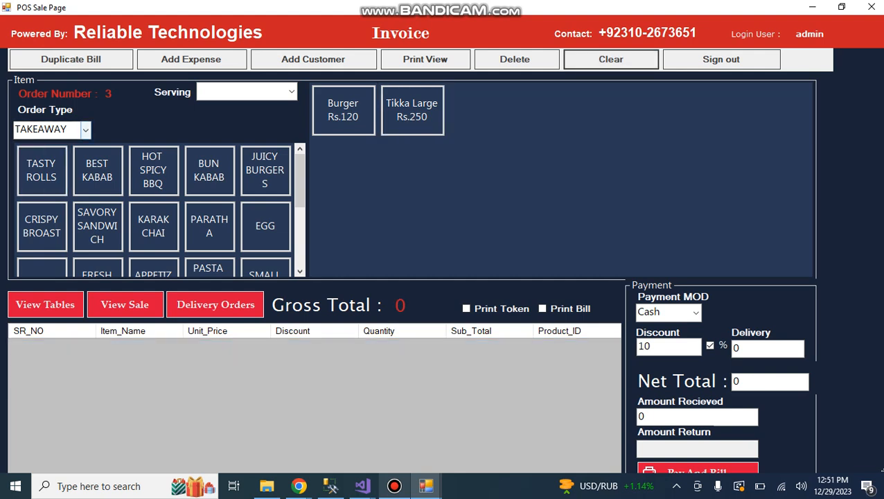
# Set the order type to DINE IN and assign Table 16 to the order.
pyautogui.click(85, 131)
pyautogui.click(42, 173)
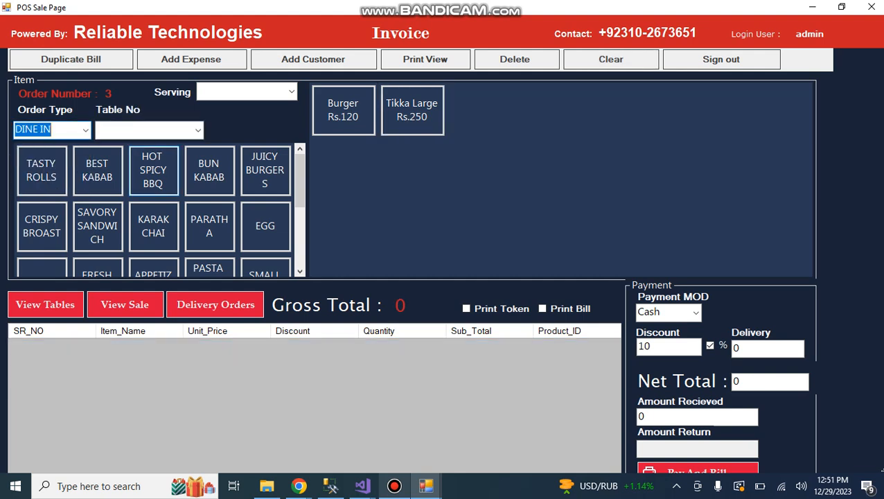
pyautogui.click(149, 130)
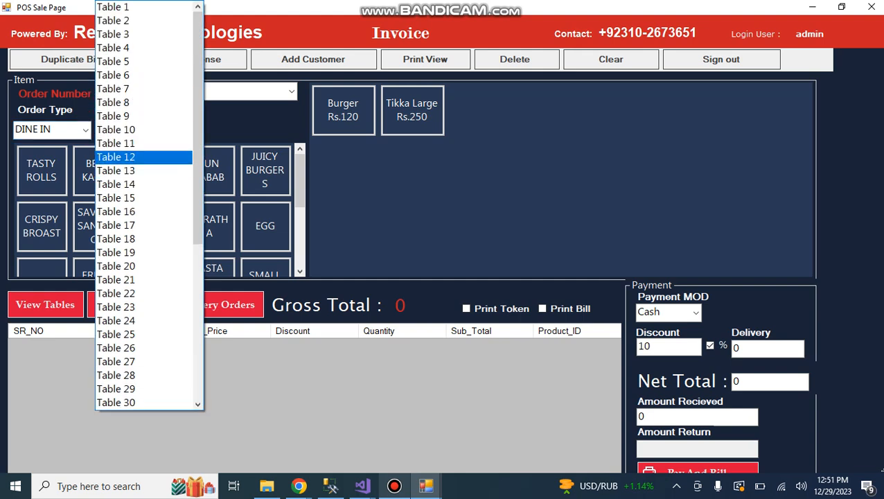
pyautogui.click(143, 211)
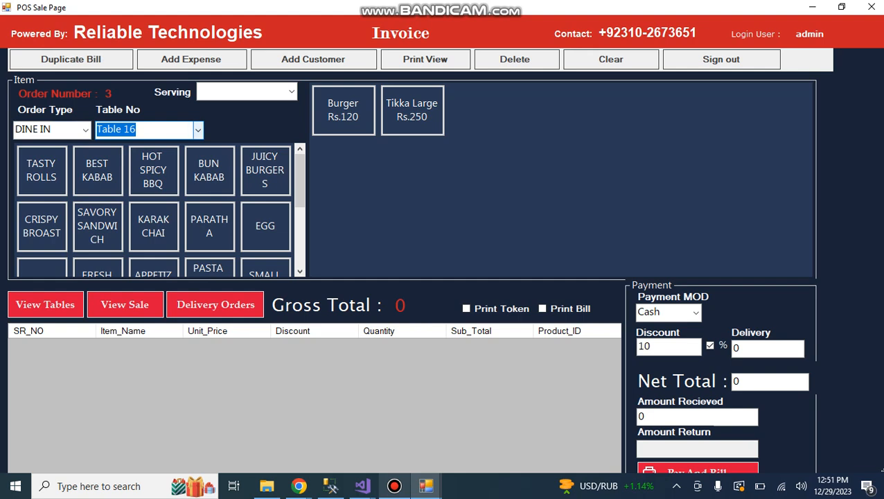
pyautogui.click(198, 129)
pyautogui.click(198, 129)
# Switch the order type to SELF DELIVERY and look up the customer by phone number to fill in the address.
pyautogui.click(86, 130)
pyautogui.click(48, 146)
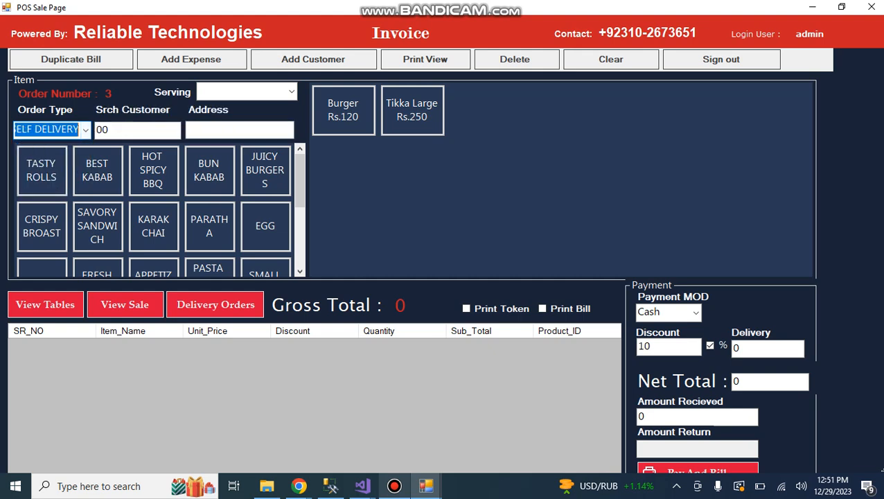
pyautogui.press('Tab')
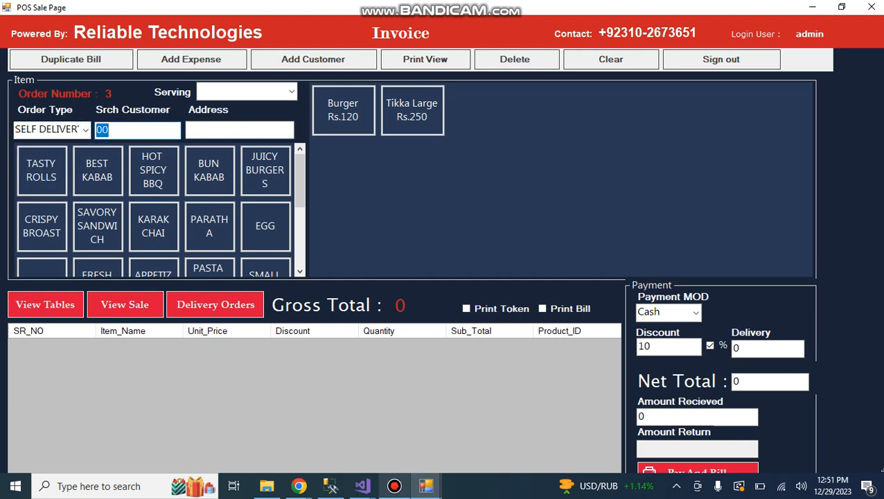
pyautogui.write('0315')
pyautogui.press('Return')
pyautogui.press('Tab')
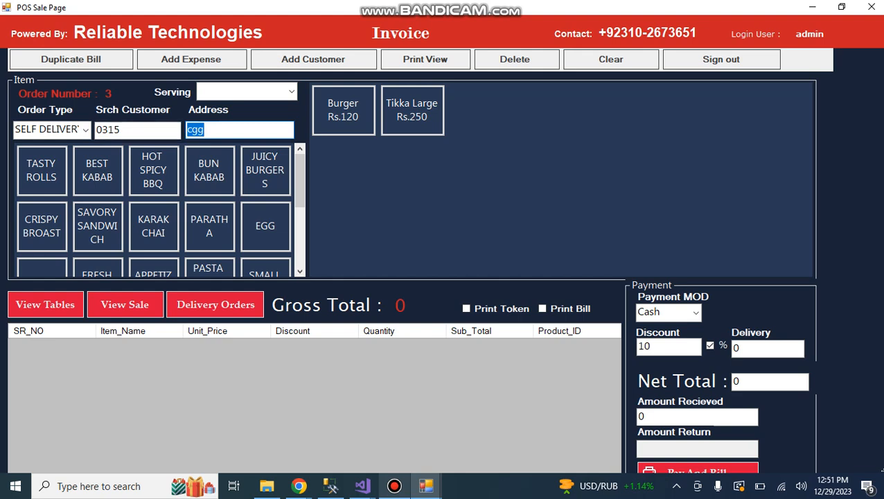
# Add three Burgers and one Tikka Large to the self-delivery order.
pyautogui.click(343, 111)
pyautogui.click(412, 110)
pyautogui.click(343, 110)
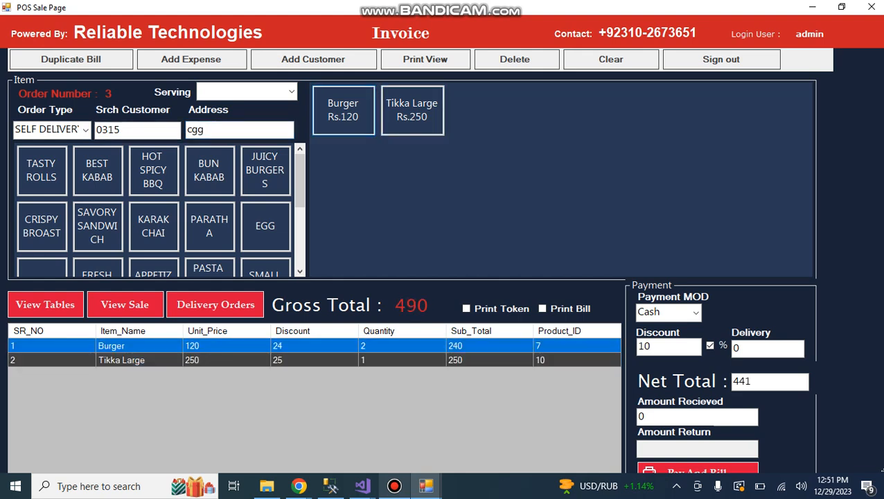
pyautogui.click(342, 111)
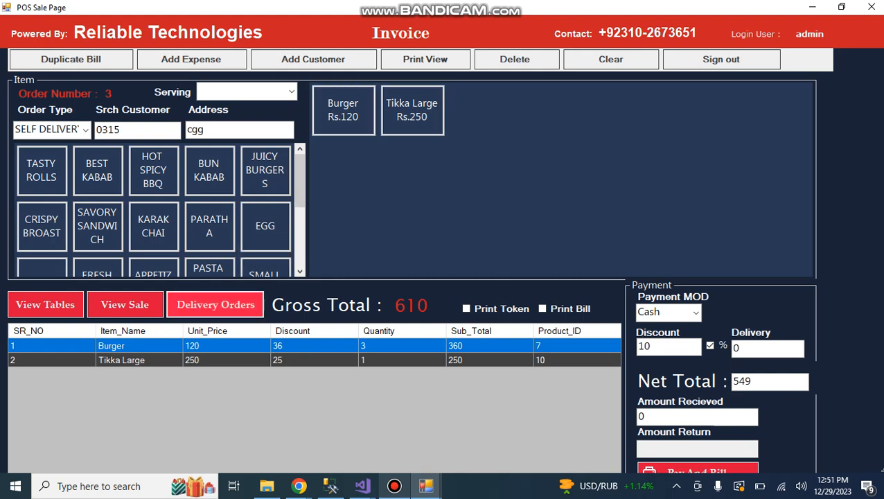
# Check the pending delivery orders and the open table orders, closing each window after viewing it.
pyautogui.click(215, 304)
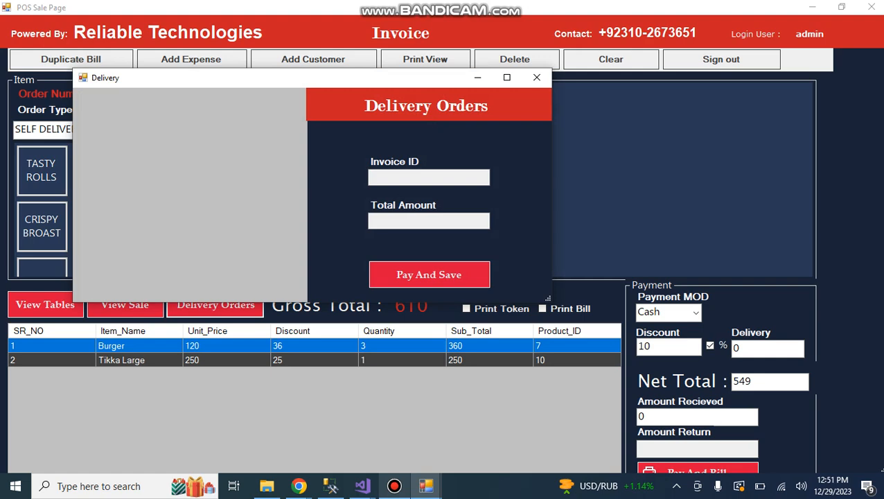
pyautogui.click(536, 78)
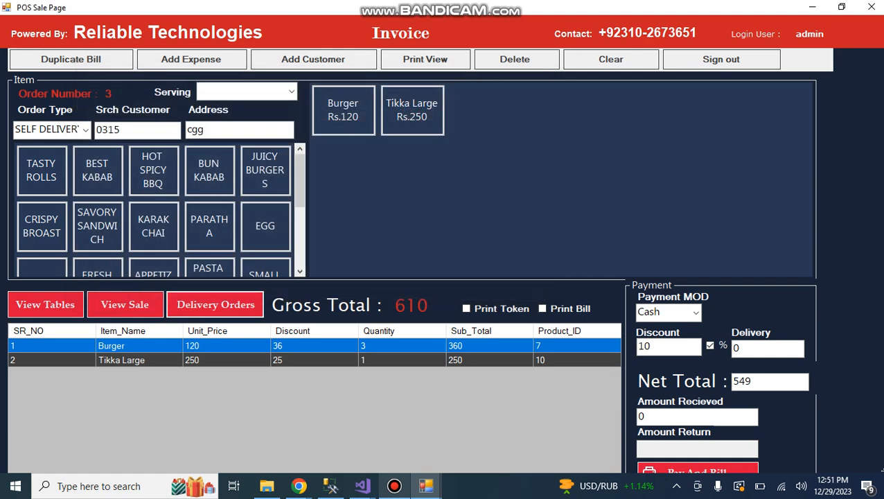
pyautogui.click(45, 305)
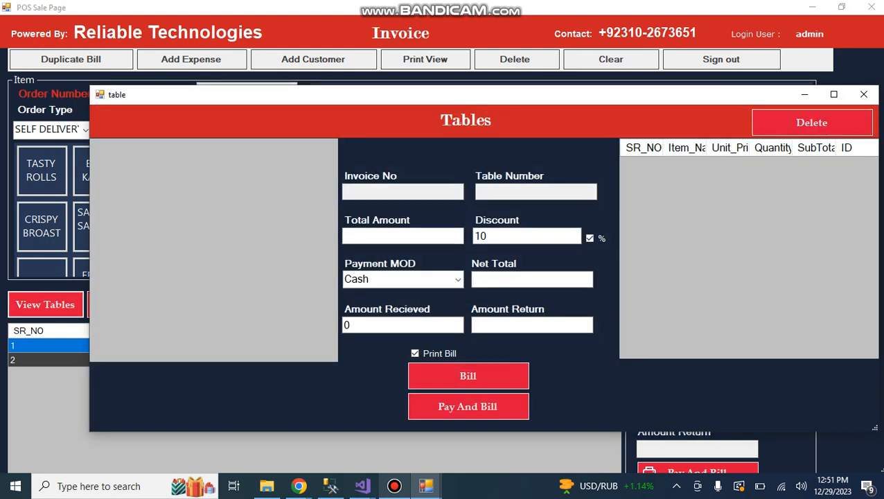
pyautogui.click(863, 94)
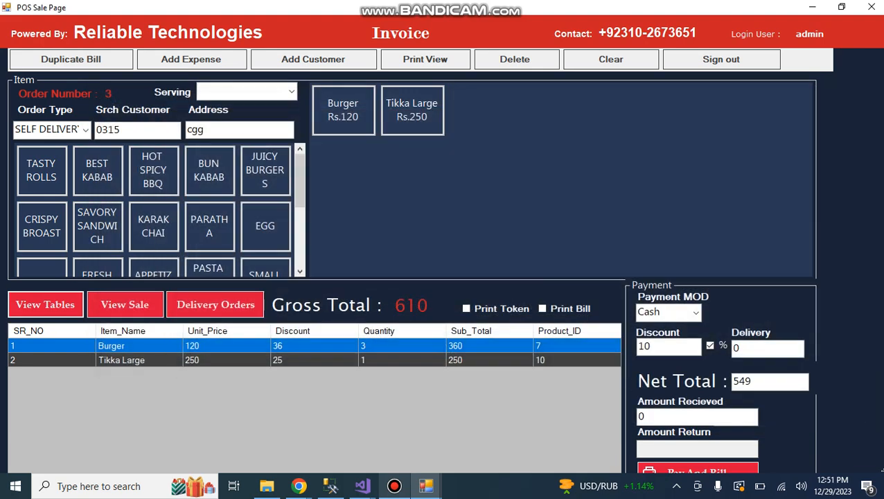
# Change the self-delivery order to DINE IN with a table assigned, and clear the invoice.
pyautogui.click(85, 130)
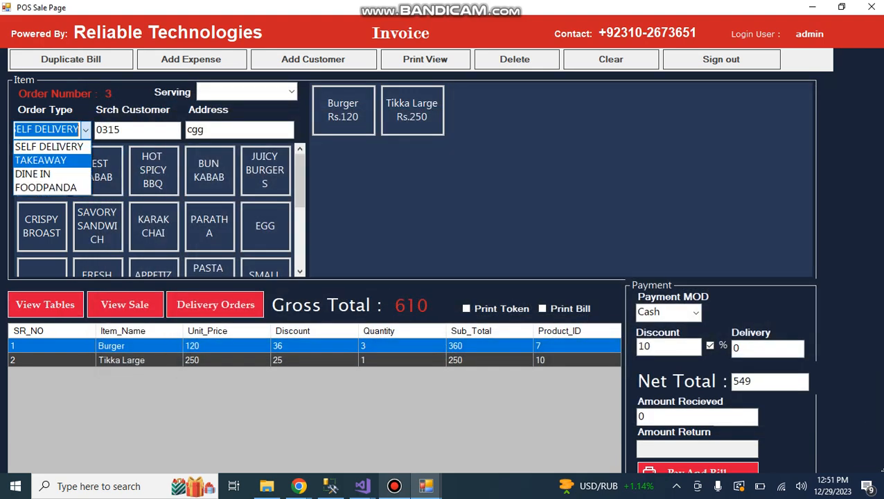
pyautogui.click(50, 174)
pyautogui.click(198, 129)
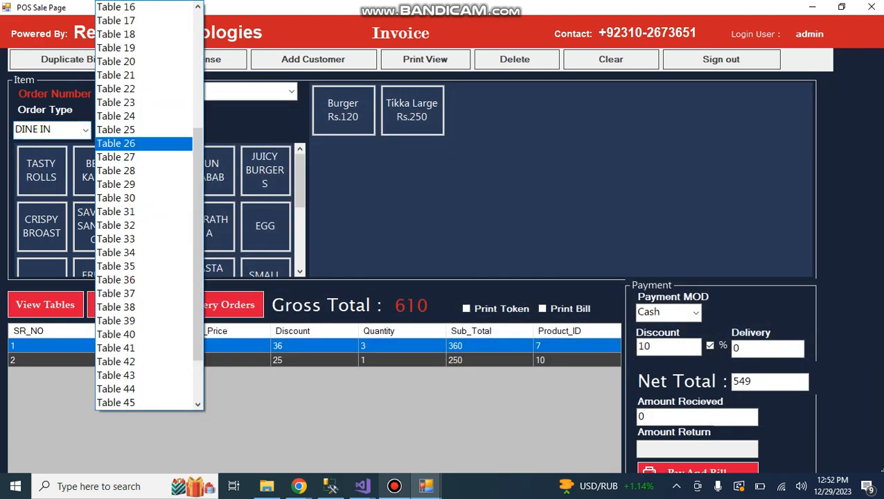
pyautogui.click(115, 75)
pyautogui.click(610, 59)
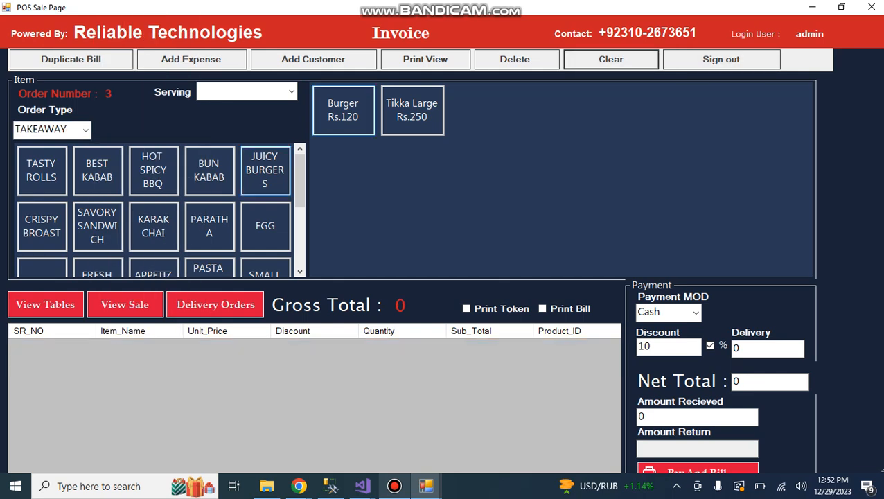
# Set the empty invoice's order type to DINE IN and assign Table 4.
pyautogui.click(85, 130)
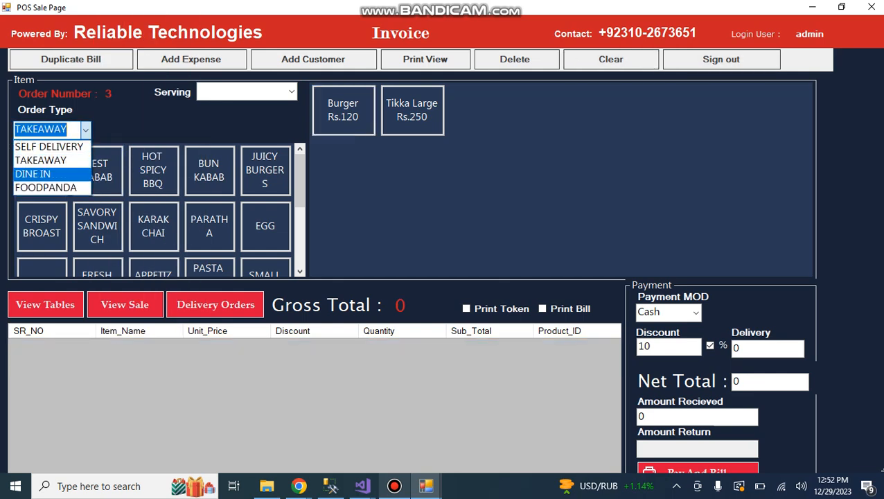
pyautogui.click(33, 174)
pyautogui.click(197, 129)
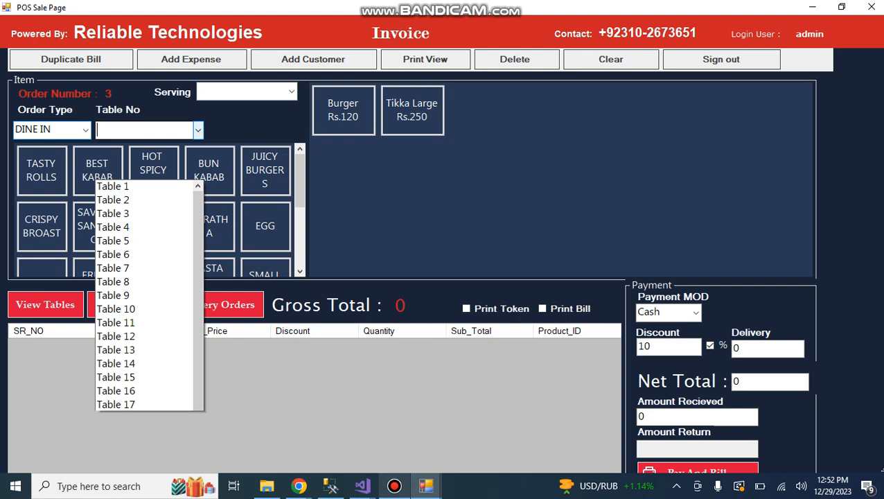
pyautogui.click(114, 49)
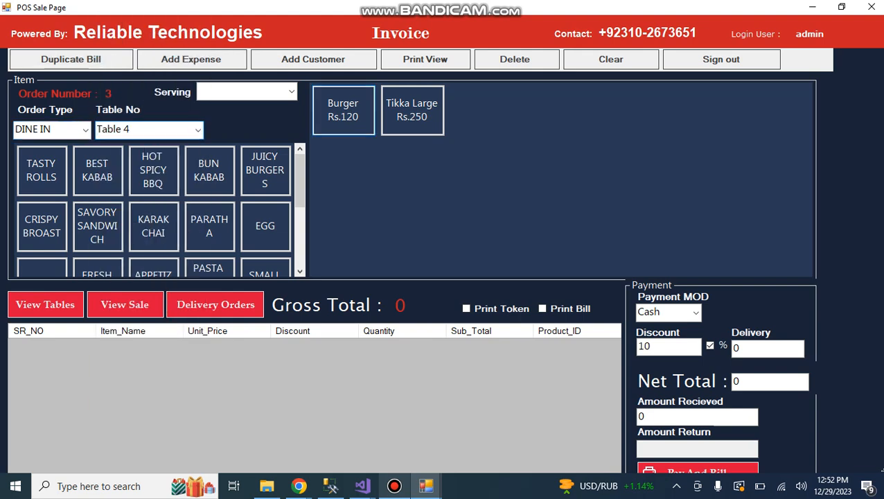
# Add one Burger and two Tikka Large to the Table 4 order and save it.
pyautogui.click(343, 110)
pyautogui.click(412, 110)
pyautogui.click(412, 110)
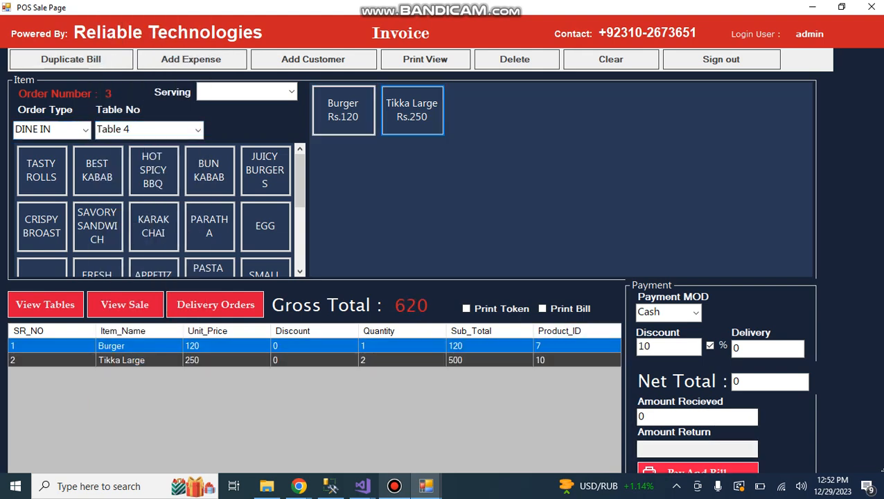
pyautogui.click(697, 468)
pyautogui.click(521, 289)
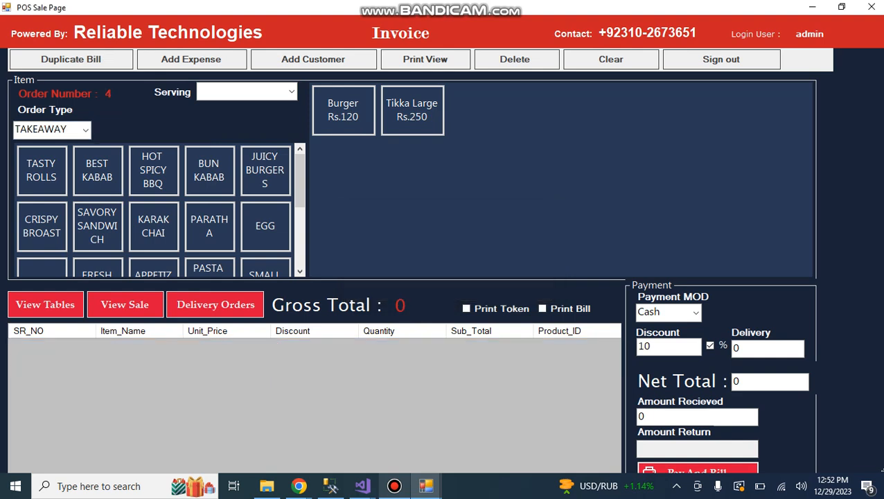
# Load the Table 4 order from the open tables and settle it with Pay And Bill, without printing the bill.
pyautogui.click(45, 305)
pyautogui.click(166, 181)
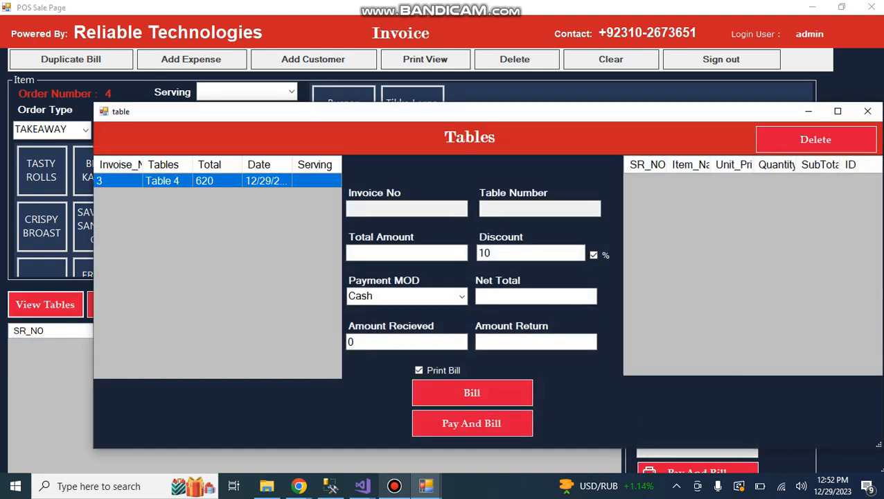
pyautogui.click(774, 195)
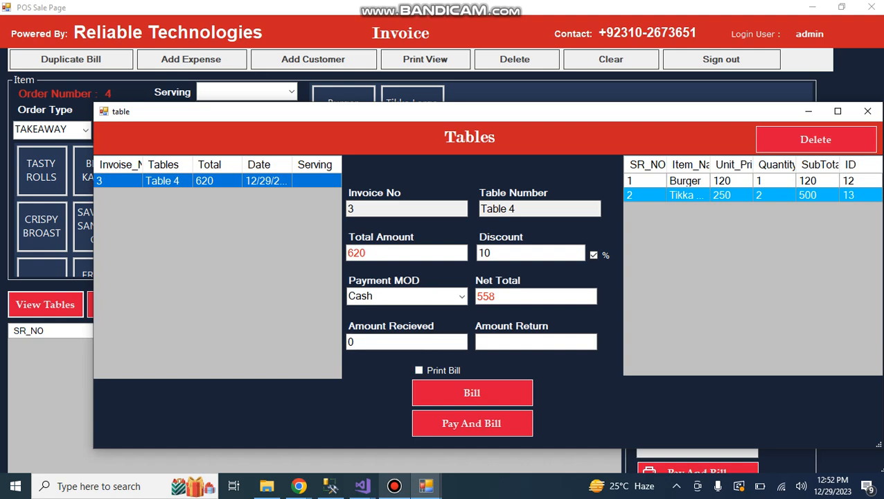
pyautogui.doubleClick(486, 296)
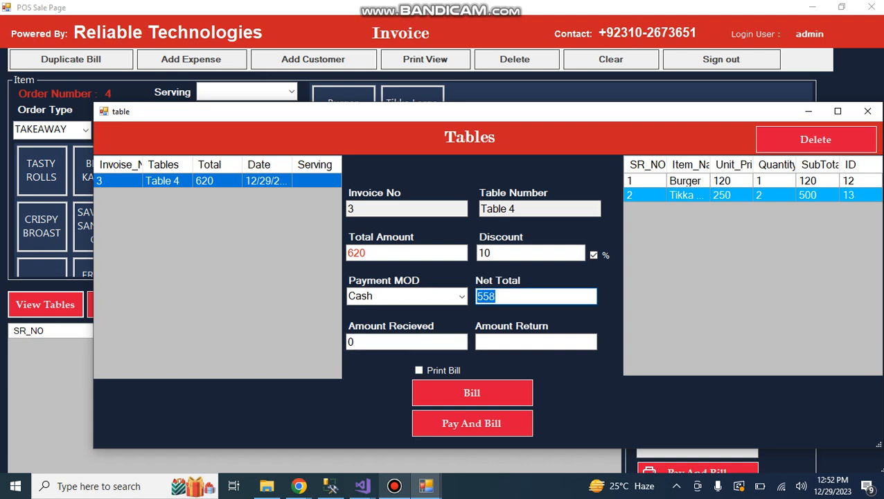
pyautogui.click(471, 422)
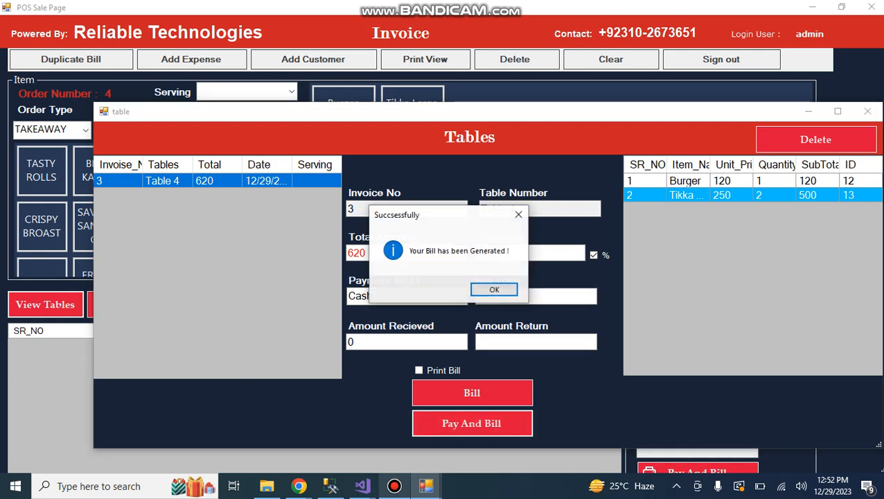
# Leave the tables window, preview the duplicate bill for invoice ID 1 at full size, and close it.
pyautogui.click(494, 289)
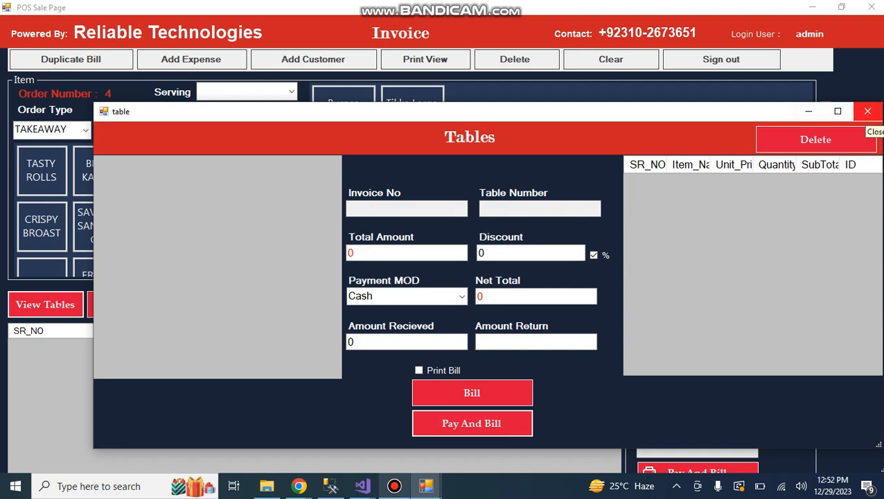
pyautogui.click(866, 111)
pyautogui.click(71, 59)
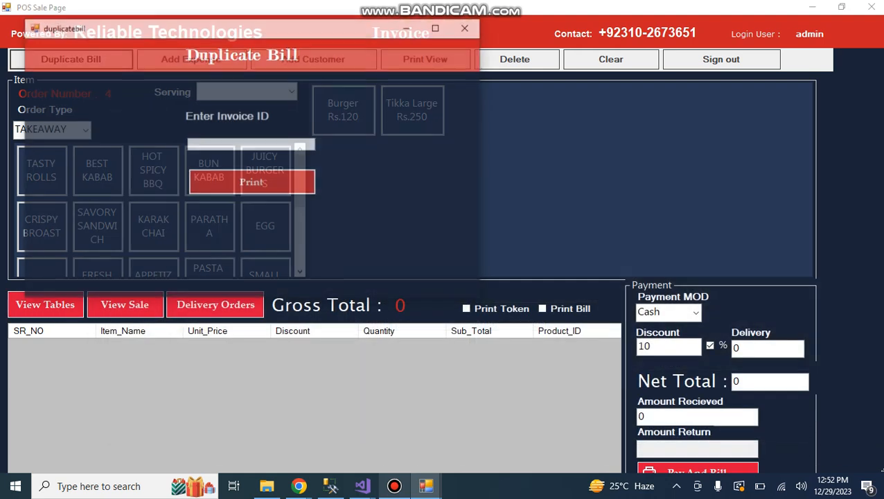
pyautogui.write('1')
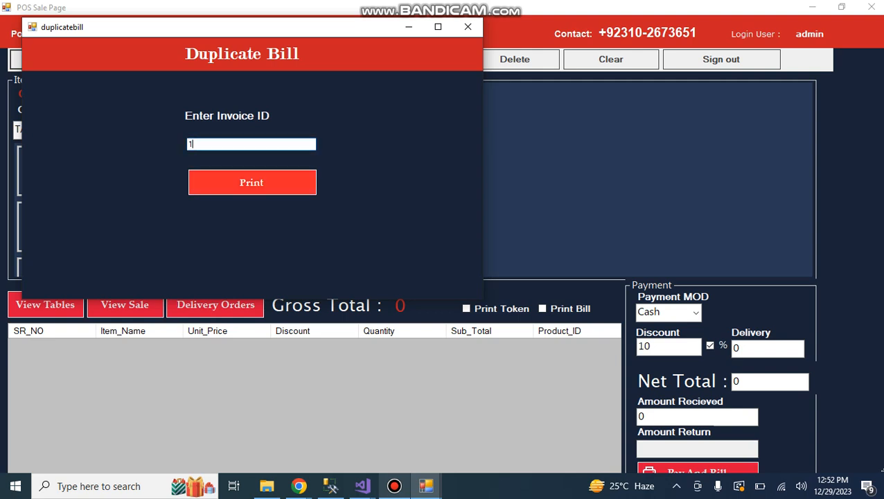
pyautogui.press('Return')
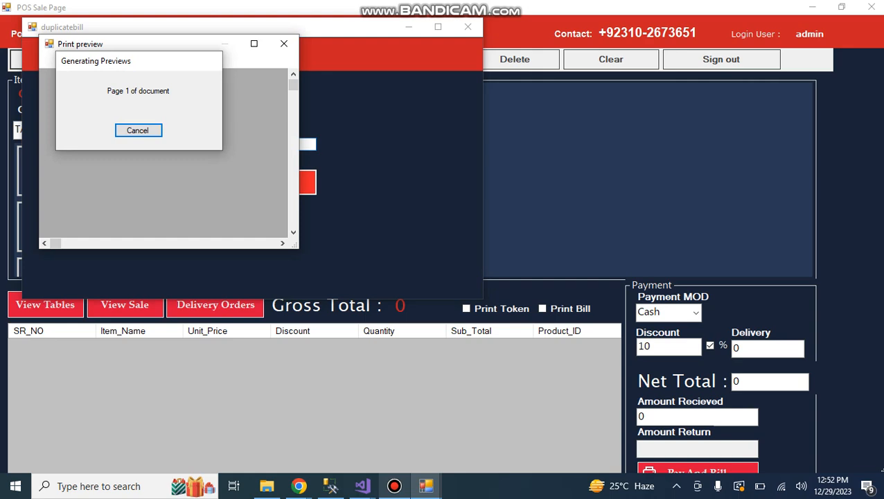
pyautogui.click(254, 44)
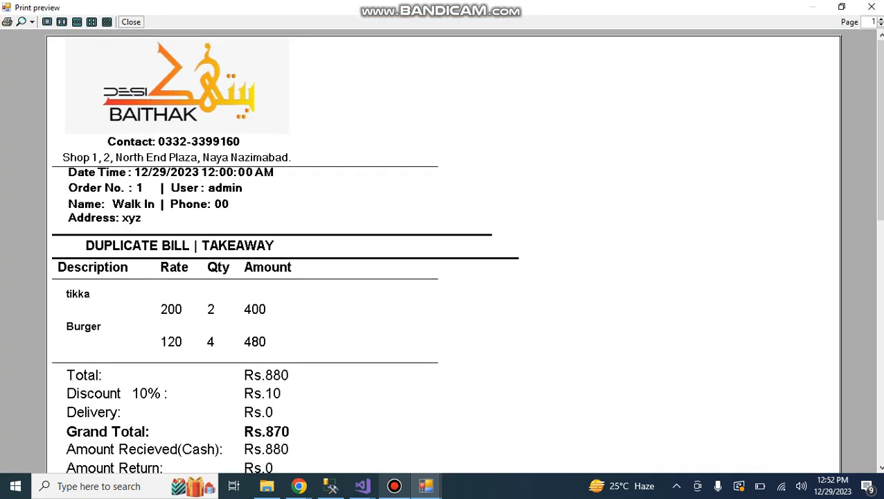
pyautogui.click(871, 7)
pyautogui.click(467, 27)
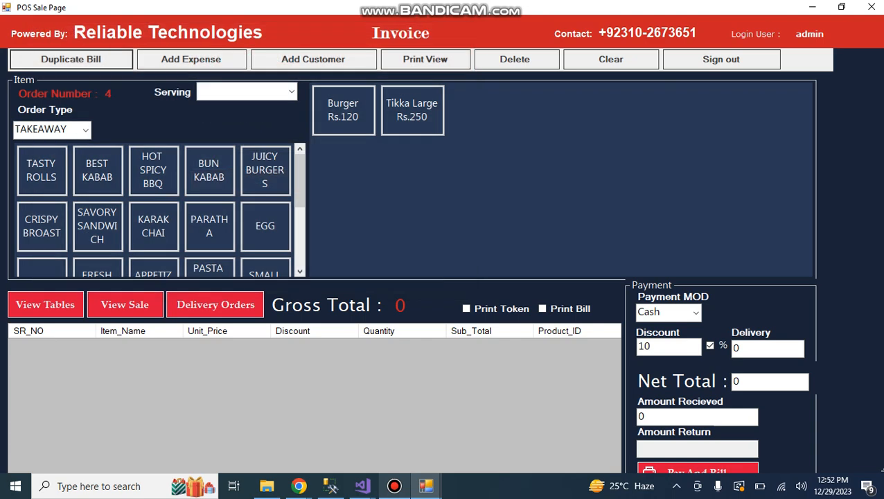
# Open the daily expenses form and look over the expense type choices and the form for adding expense types.
pyautogui.click(190, 59)
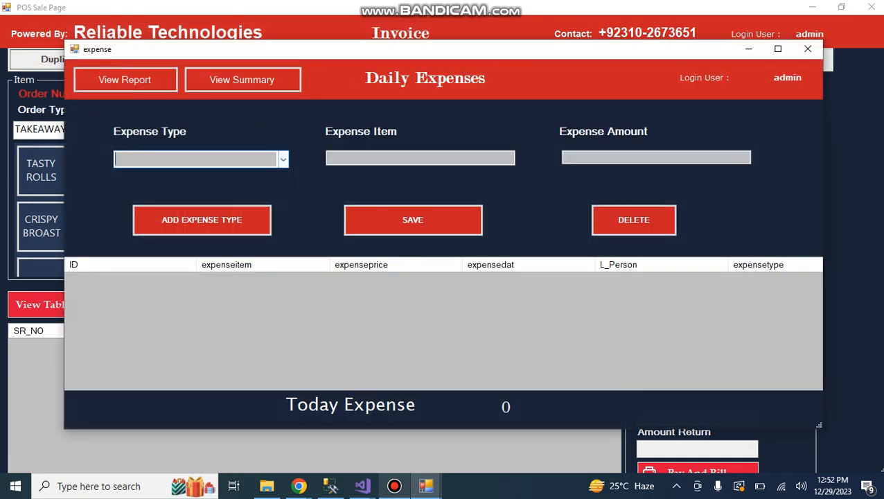
pyautogui.click(283, 159)
pyautogui.click(201, 220)
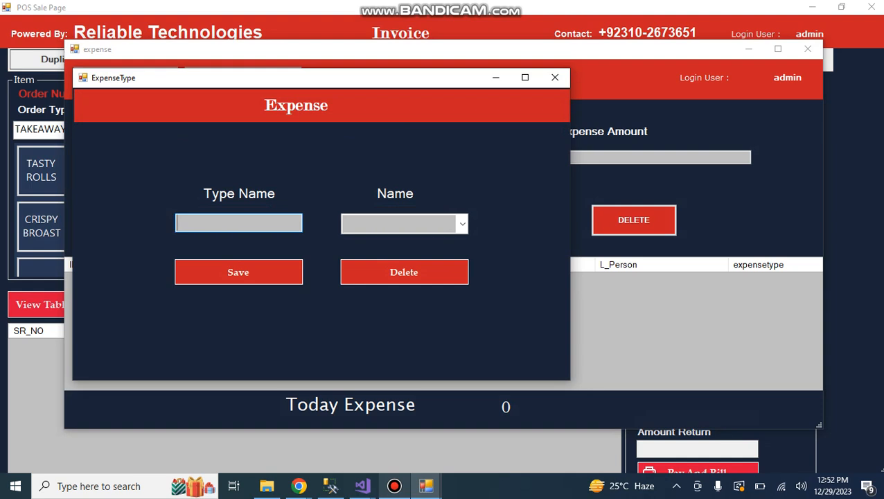
pyautogui.click(462, 224)
pyautogui.click(461, 223)
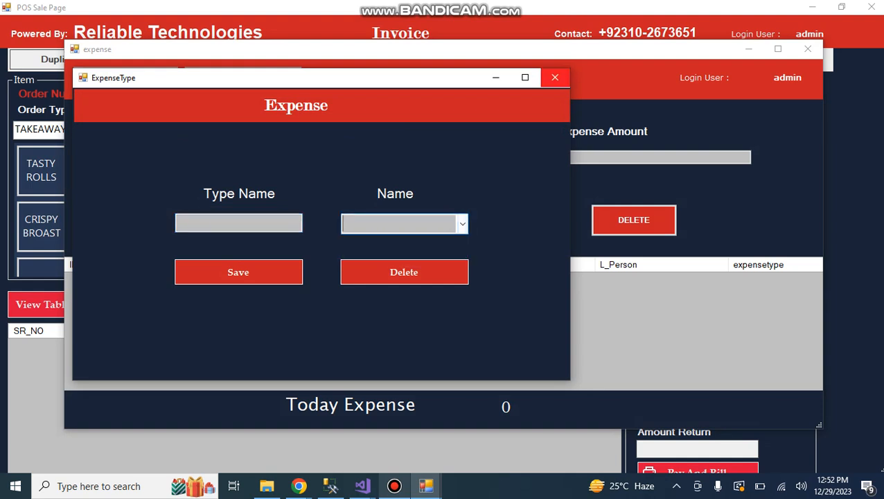
pyautogui.click(555, 77)
# Record a daily expense of type oil with a person's name as the item and an amount of 1000, and save it.
pyautogui.click(283, 159)
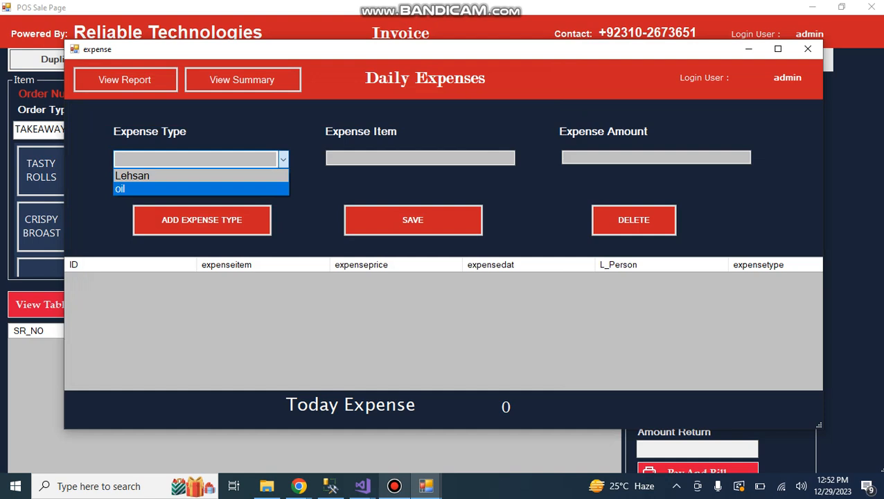
pyautogui.click(200, 189)
pyautogui.click(420, 158)
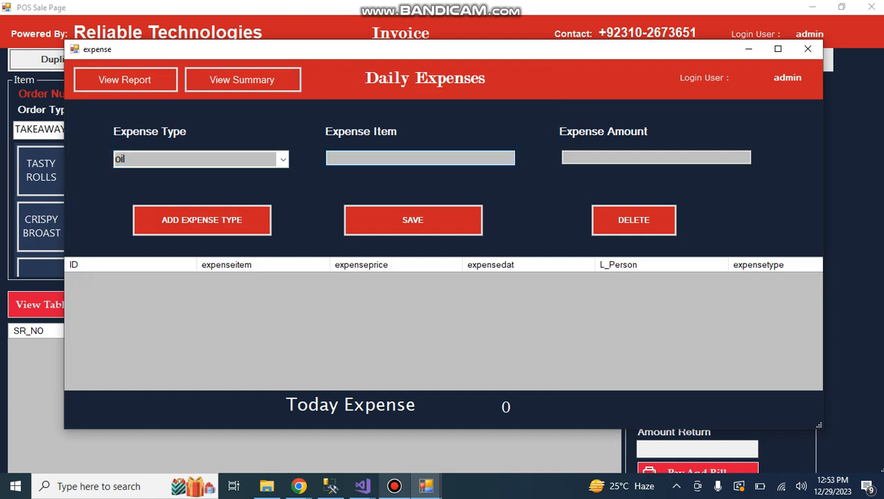
pyautogui.write('anas')
pyautogui.press('Tab')
pyautogui.write('1000')
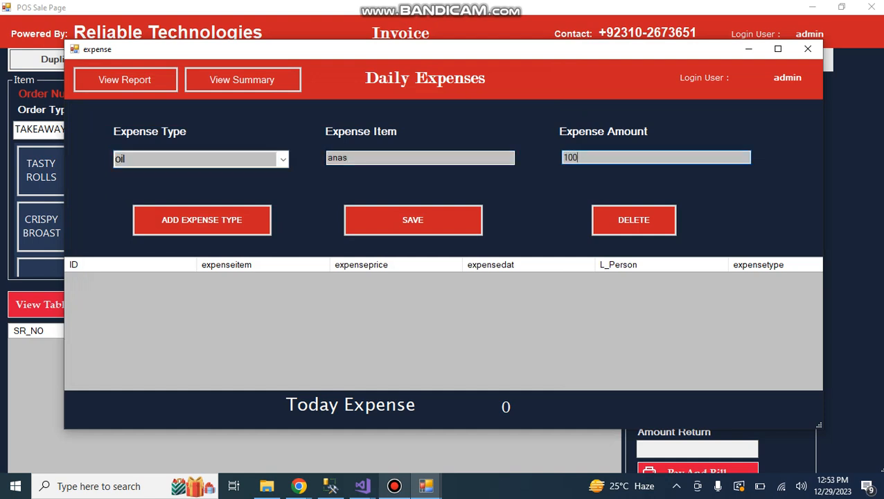
pyautogui.press('Return')
pyautogui.press('Return')
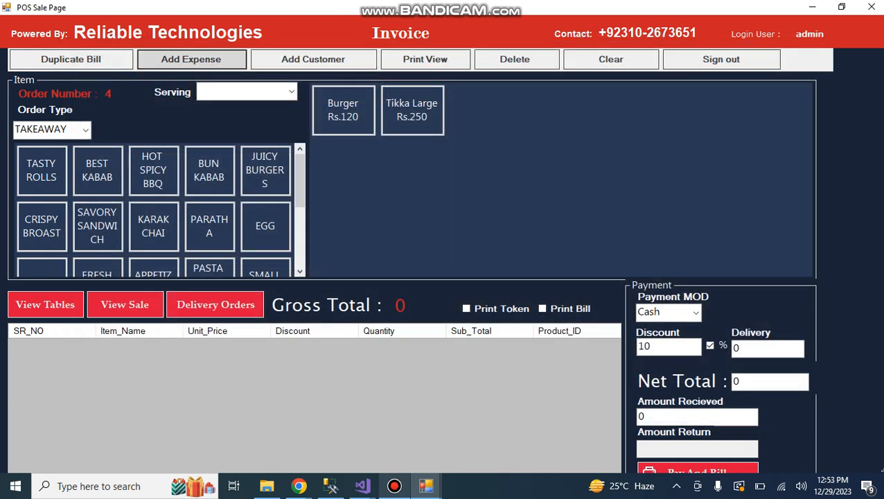
# Reopen the daily expenses, select the oil expense, preview the expense report at full size, and close the form.
pyautogui.click(191, 59)
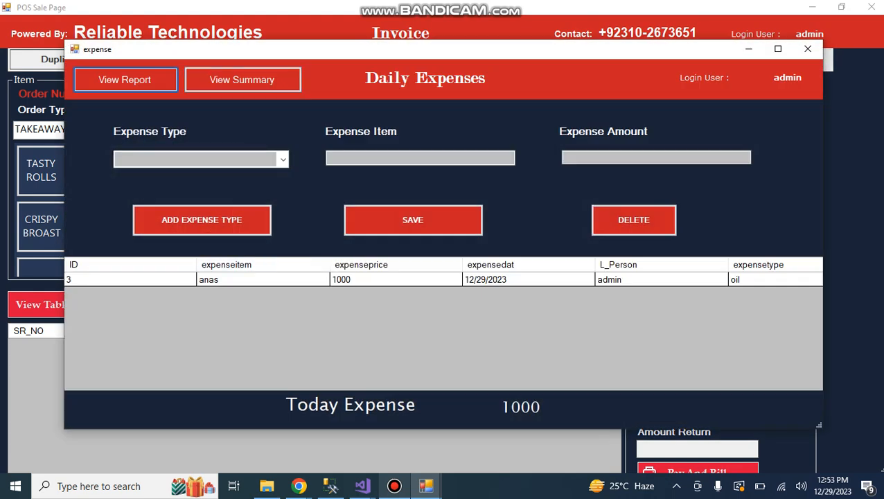
pyautogui.click(255, 279)
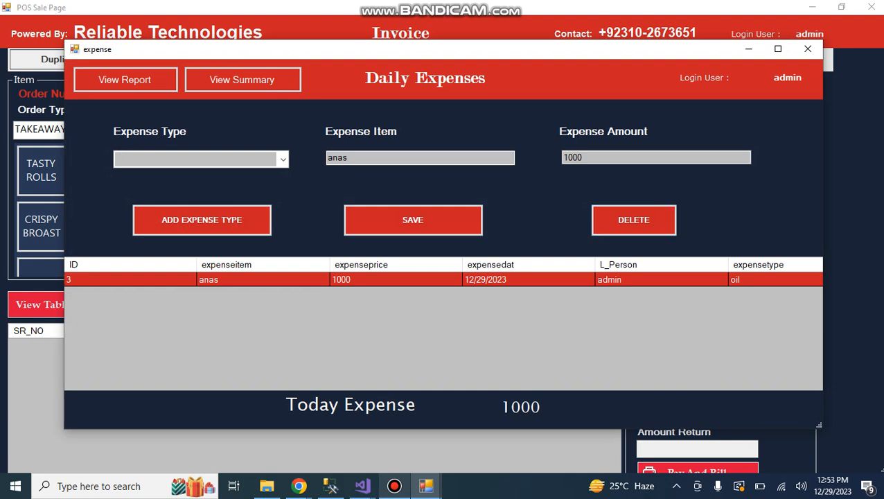
pyautogui.click(125, 79)
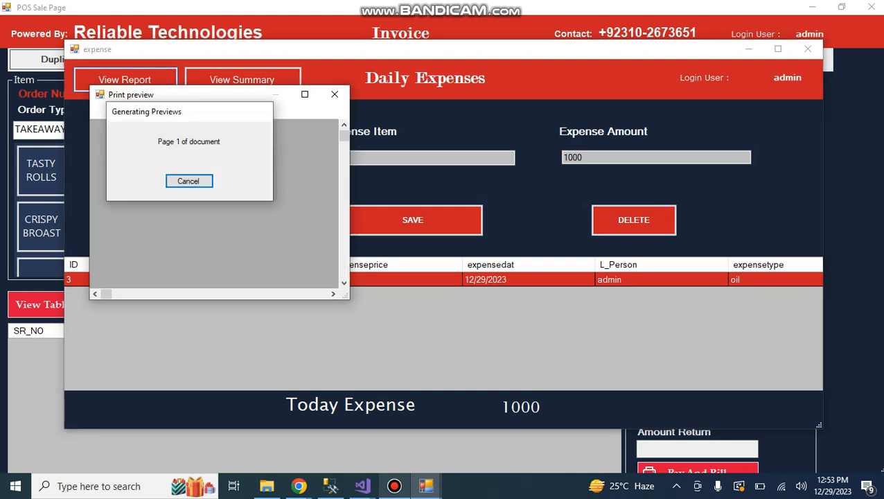
pyautogui.click(305, 94)
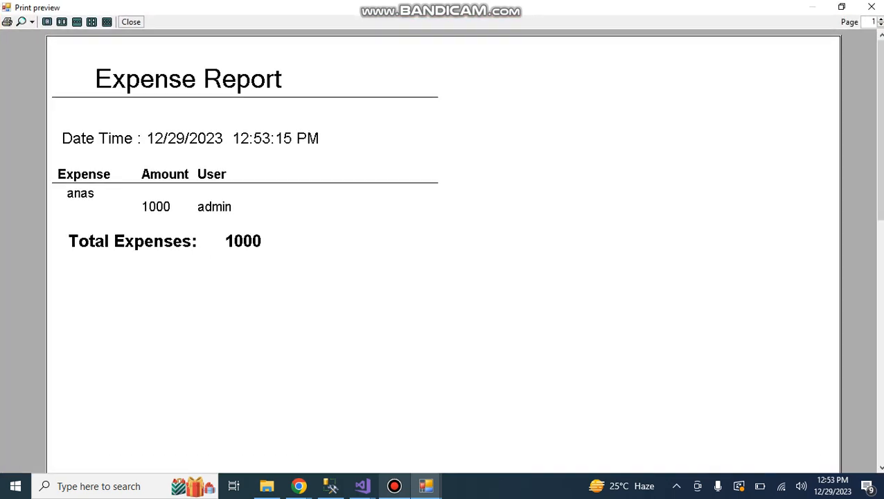
pyautogui.click(870, 7)
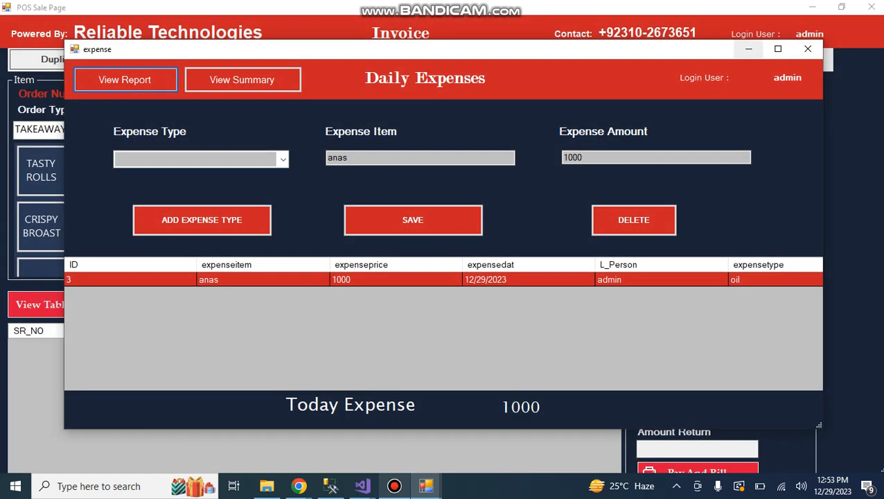
pyautogui.click(808, 49)
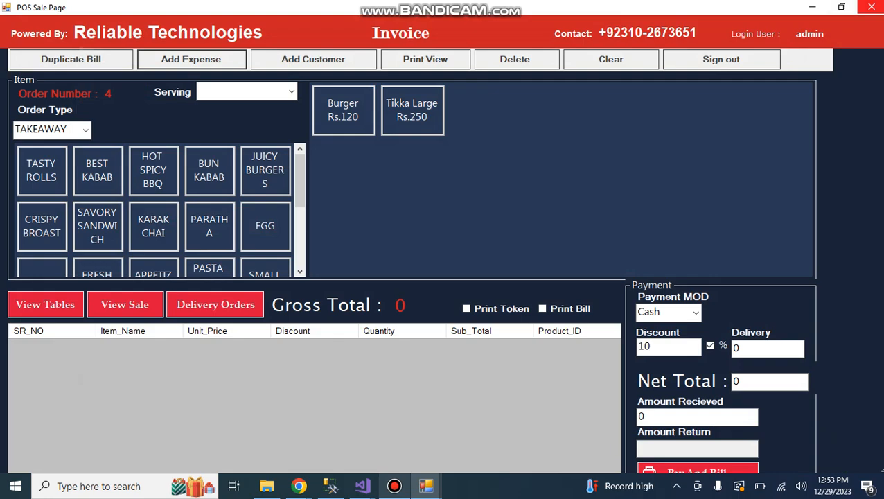
# Leave the POS sale page and view the general discount setting without changing it.
pyautogui.click(870, 7)
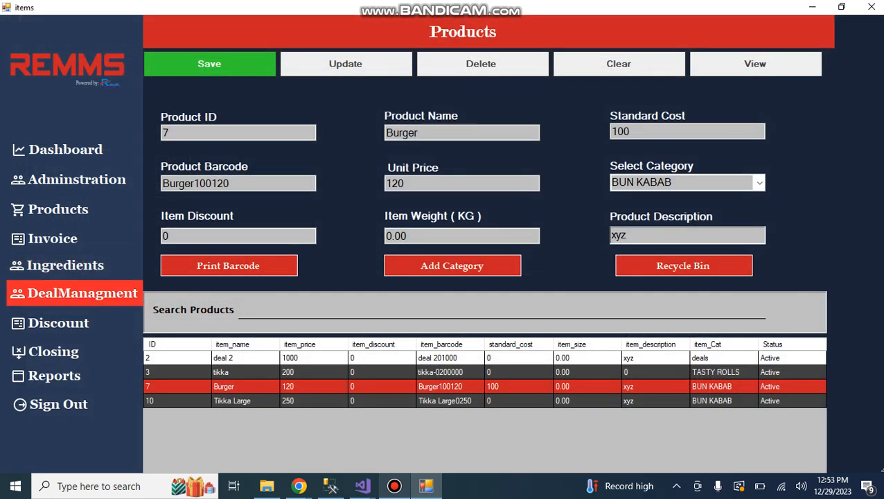
pyautogui.click(59, 323)
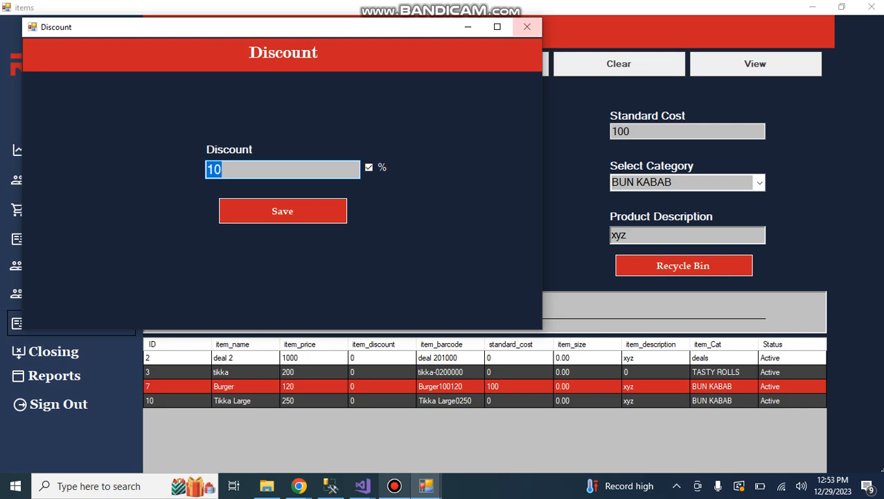
pyautogui.click(527, 26)
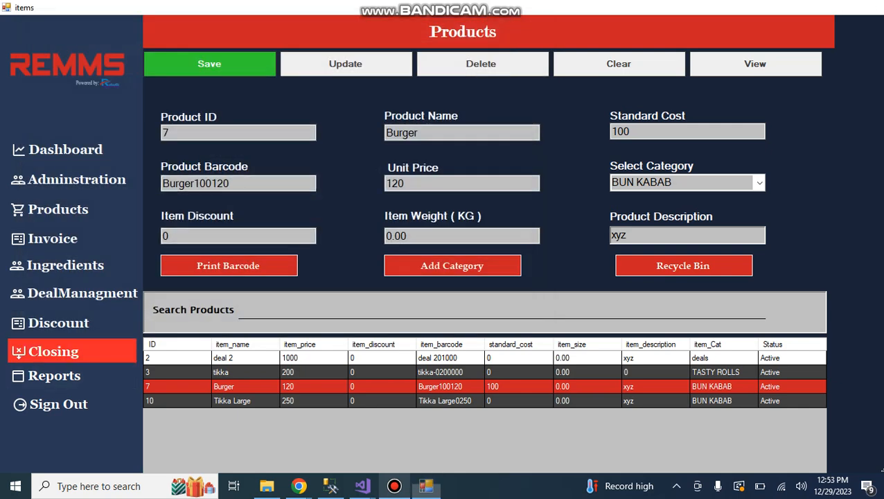
# Open the daily closing and preview the Modwise Cash payment summary and the CategoryWise Summary report.
pyautogui.click(53, 351)
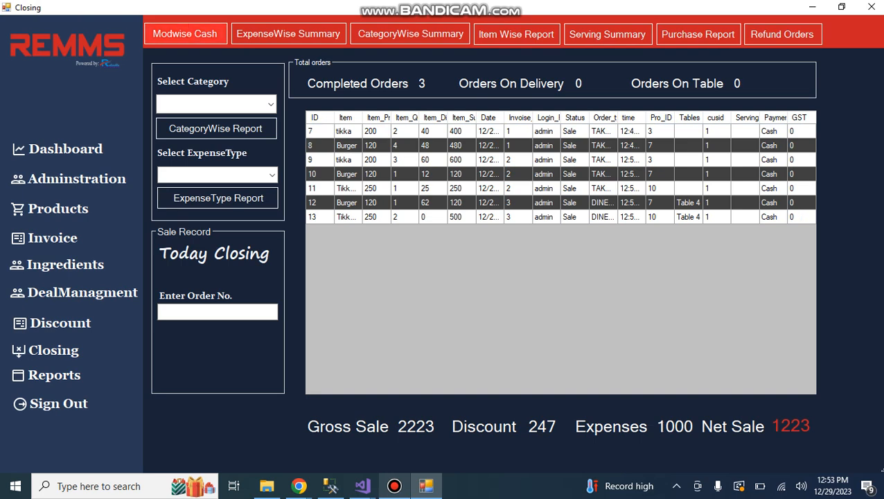
pyautogui.click(184, 33)
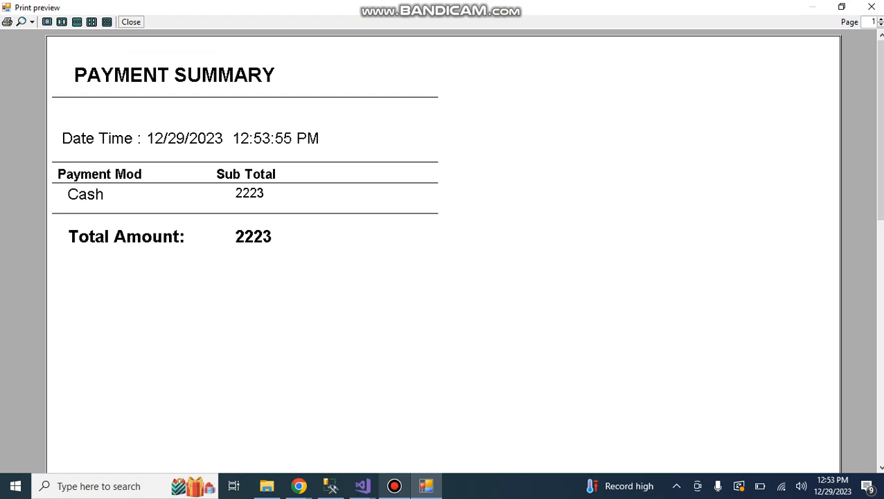
pyautogui.click(871, 7)
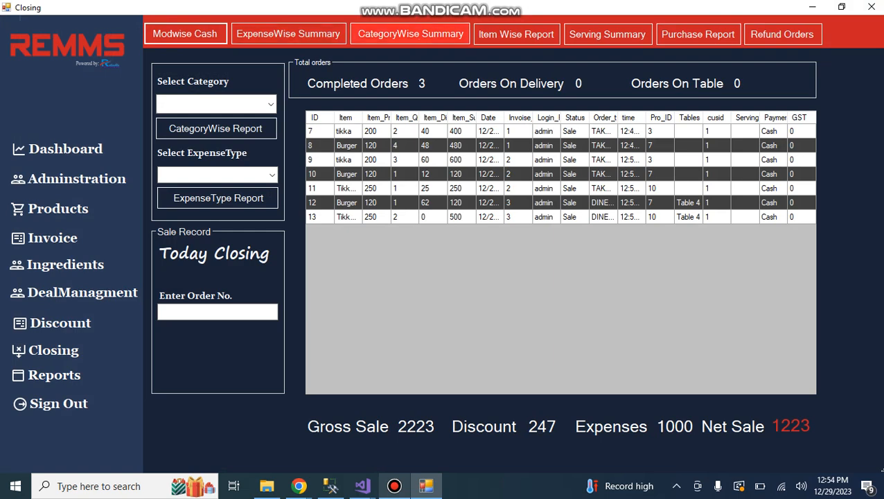
pyautogui.click(410, 34)
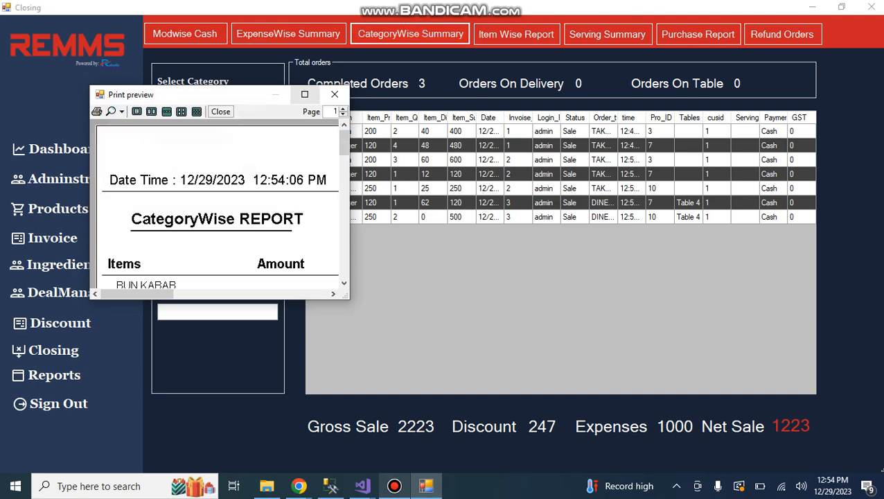
pyautogui.click(305, 95)
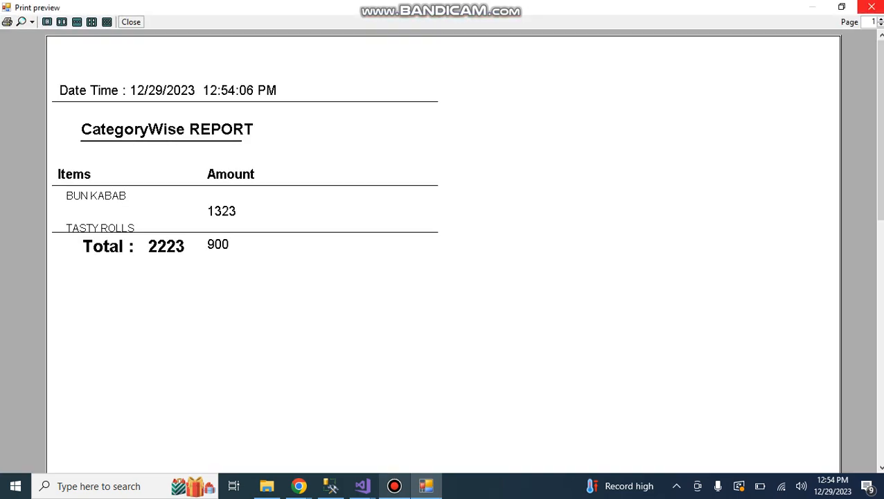
pyautogui.click(870, 7)
# View the Item Wise Report for the day, going through the tikka and Tikka Large rows, and close it.
pyautogui.click(515, 34)
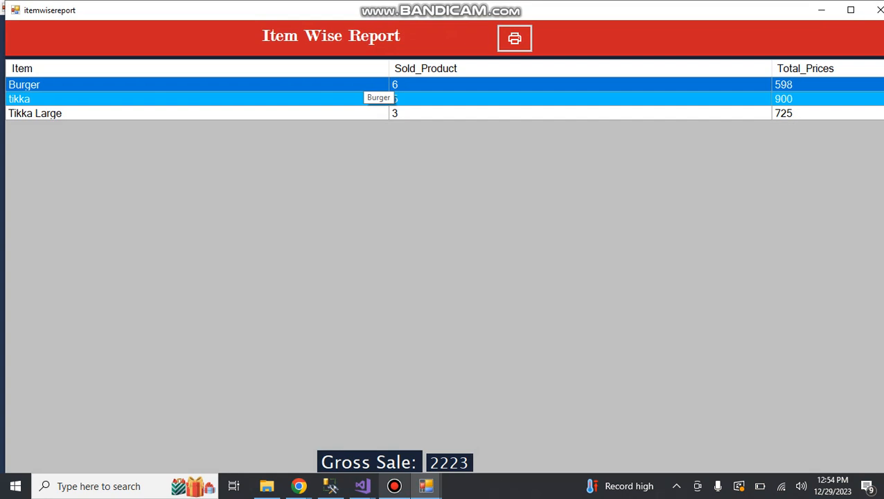
pyautogui.click(364, 99)
pyautogui.click(364, 113)
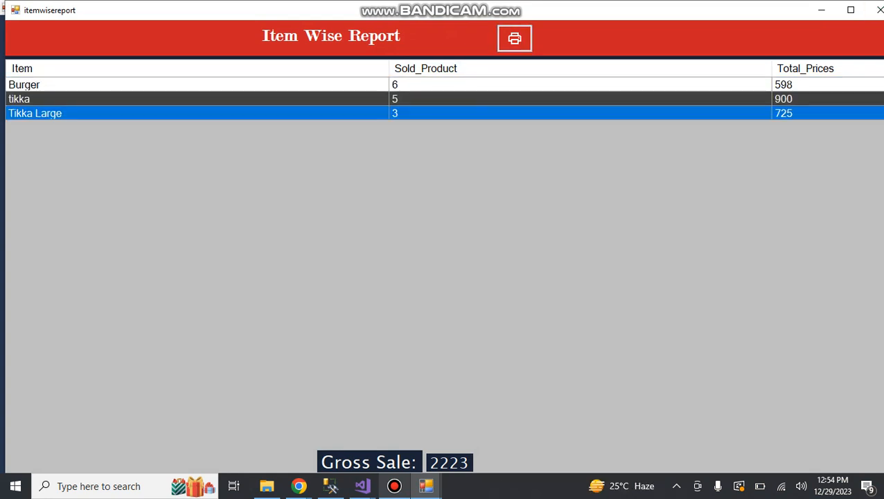
pyautogui.click(876, 9)
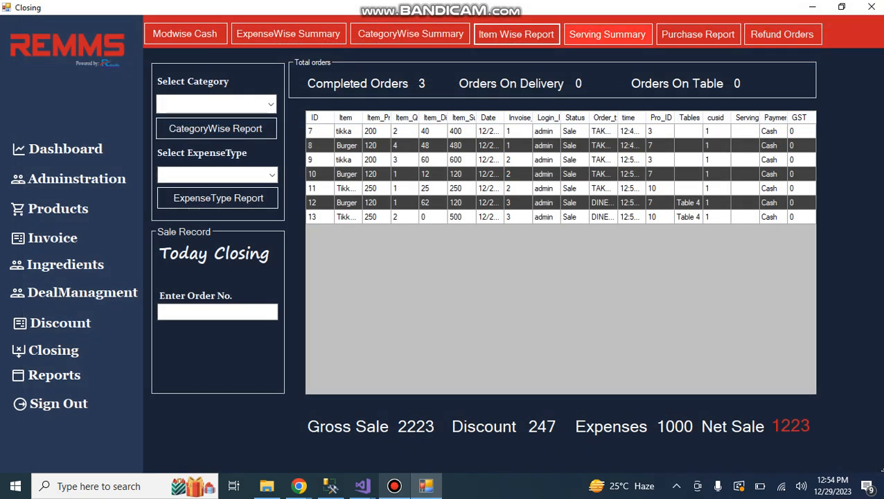
# Preview the Serving Summary and view the daily refund orders, closing both.
pyautogui.click(607, 34)
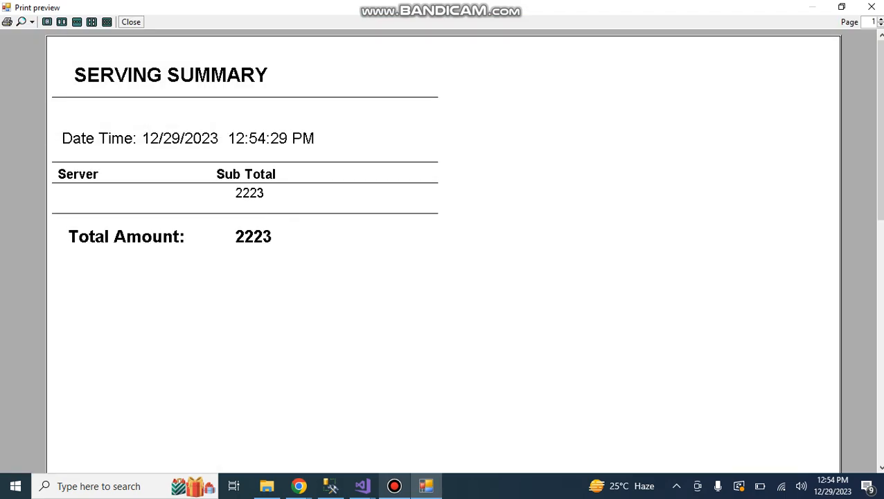
pyautogui.click(870, 7)
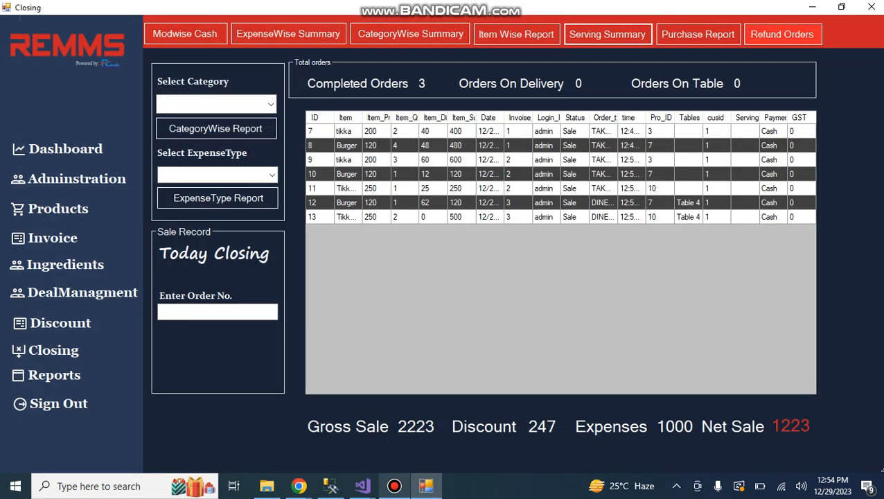
pyautogui.click(781, 33)
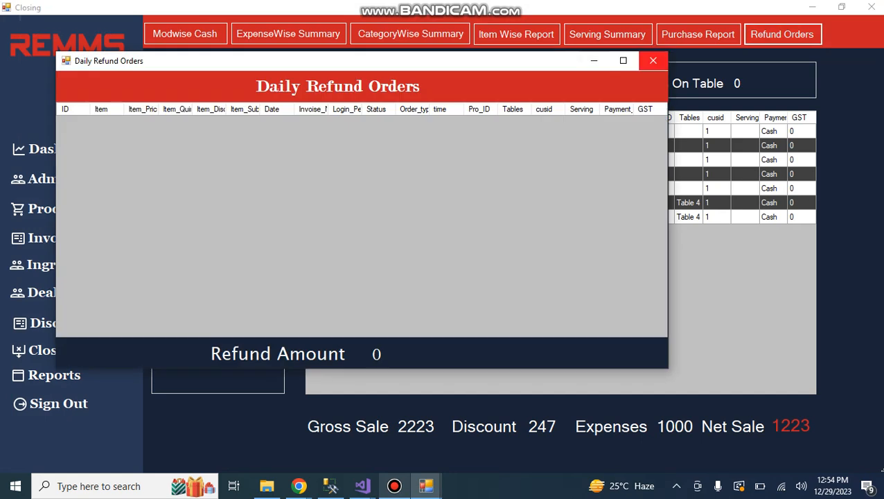
pyautogui.click(653, 61)
# Refund the Table 4 dine-in order by selecting its last sale row and setting the refund status to Refund.
pyautogui.click(554, 217)
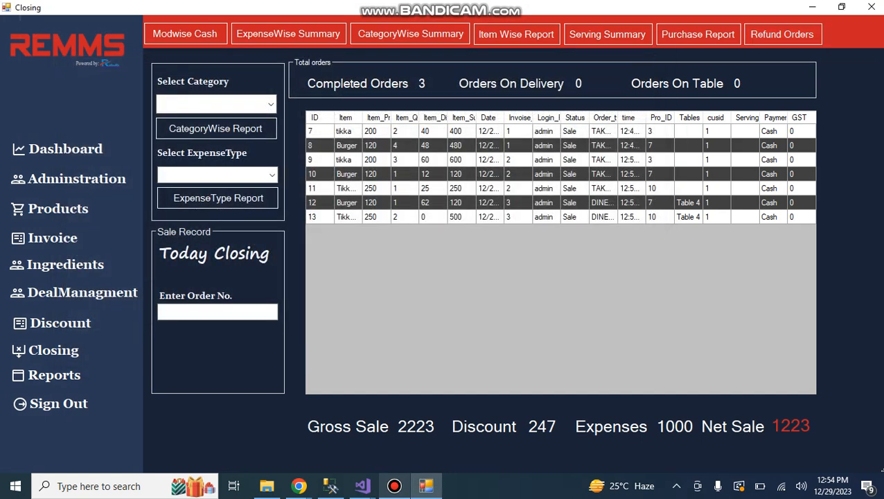
pyautogui.click(215, 346)
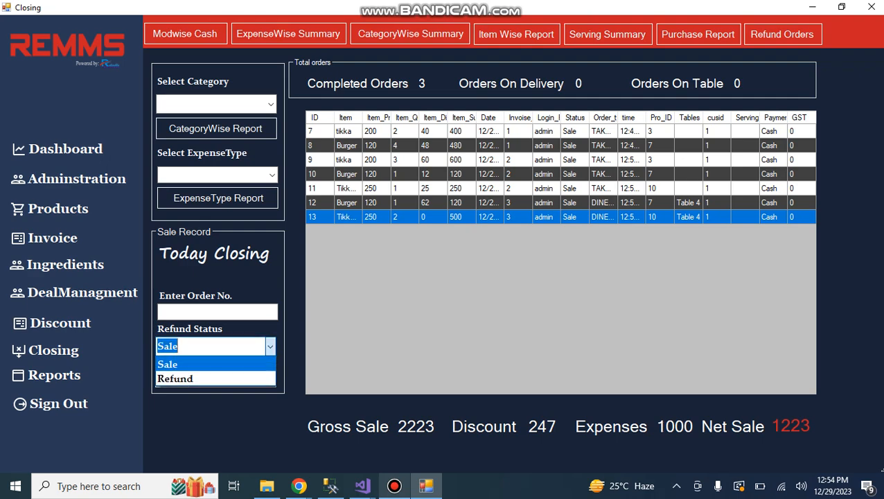
pyautogui.click(208, 374)
pyautogui.click(214, 376)
pyautogui.click(512, 214)
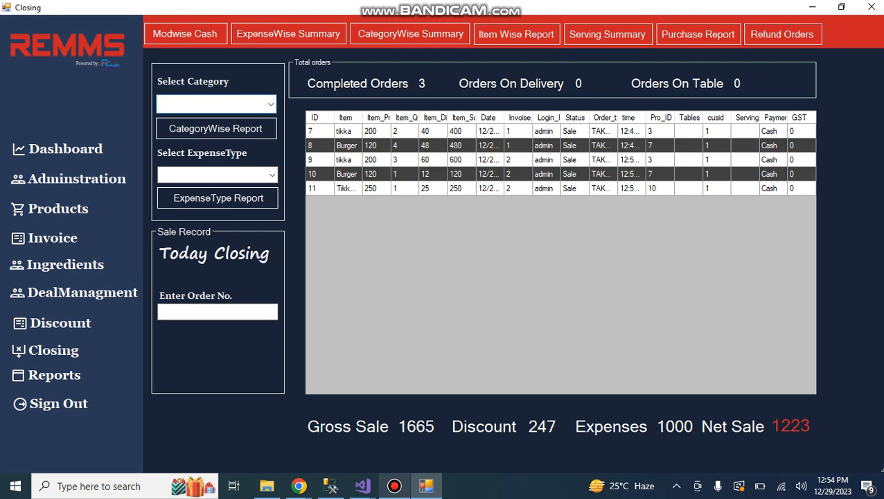
# Preview the CategoryWise Report for the TASTY ROLLS category at full size and close it.
pyautogui.click(270, 103)
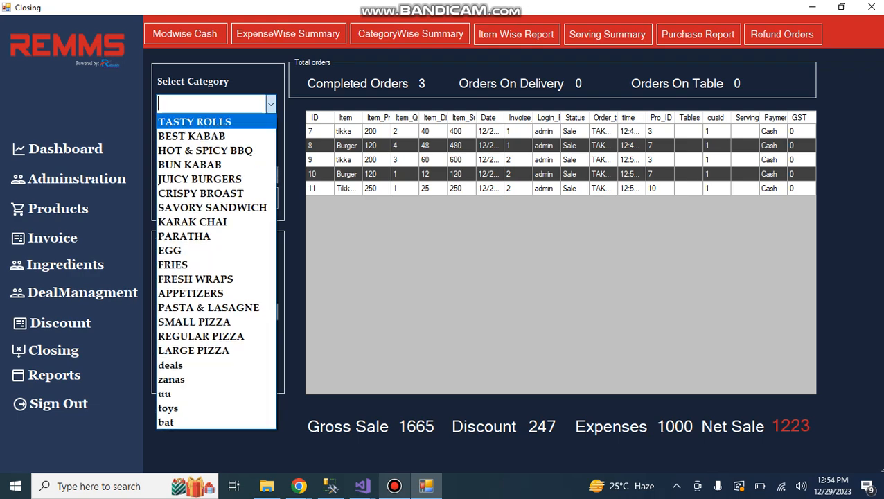
pyautogui.click(195, 122)
pyautogui.click(215, 128)
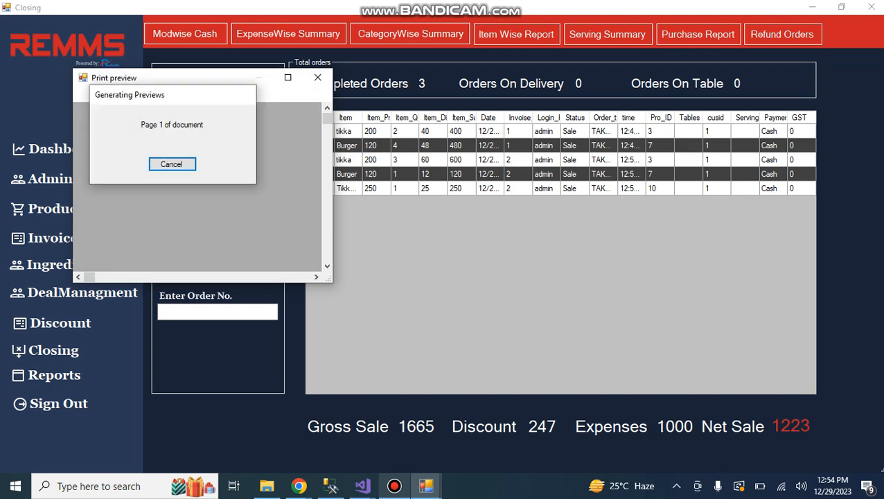
pyautogui.click(287, 77)
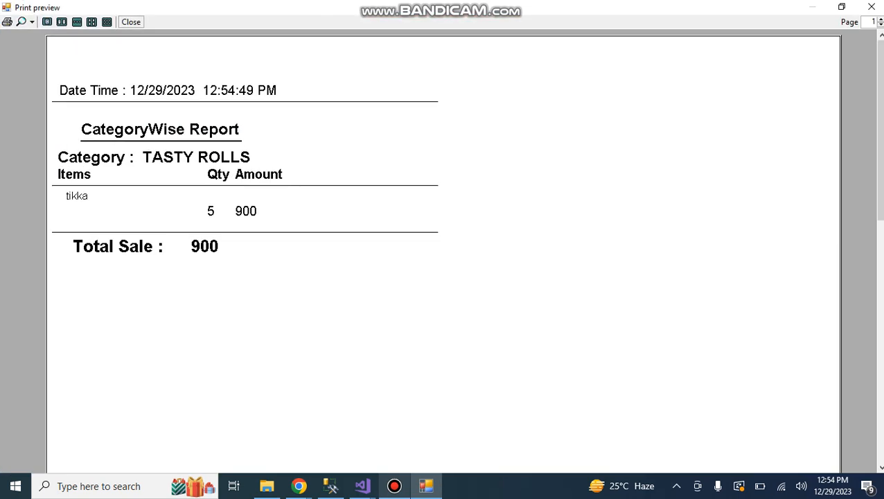
pyautogui.click(871, 7)
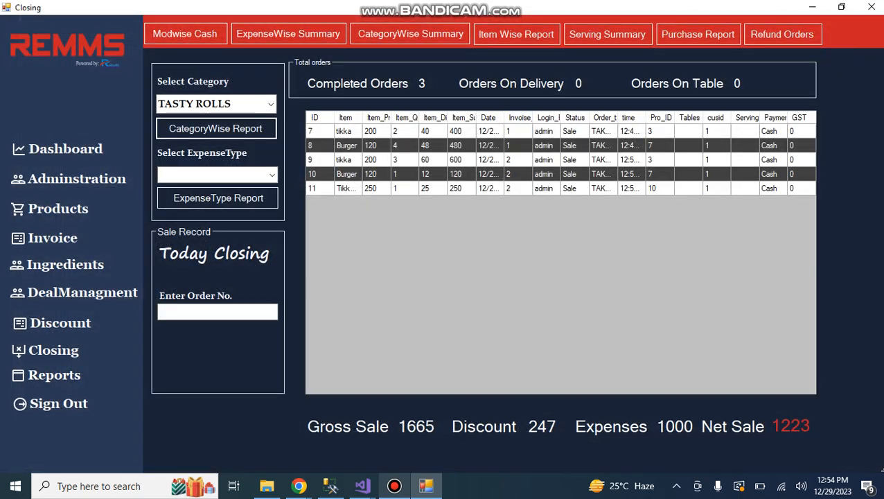
# Open Reports and search the sale records for ALL order types with the To date set to December 1, 2023.
pyautogui.click(72, 374)
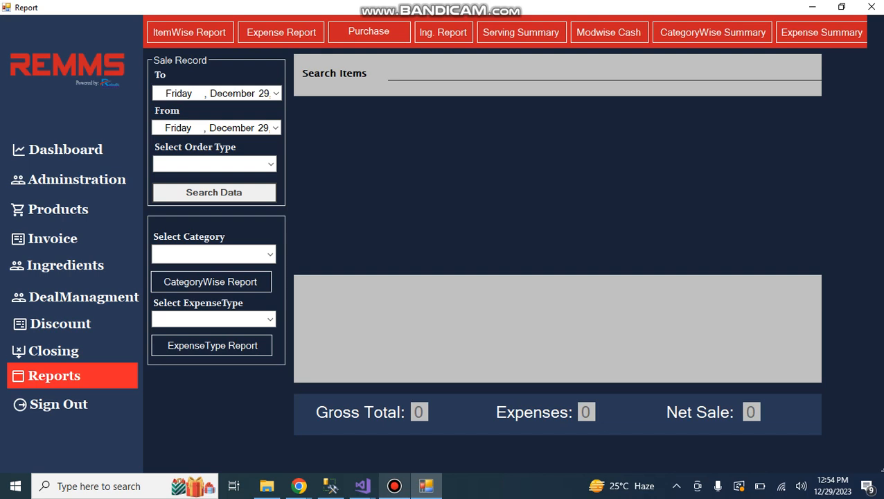
pyautogui.click(276, 93)
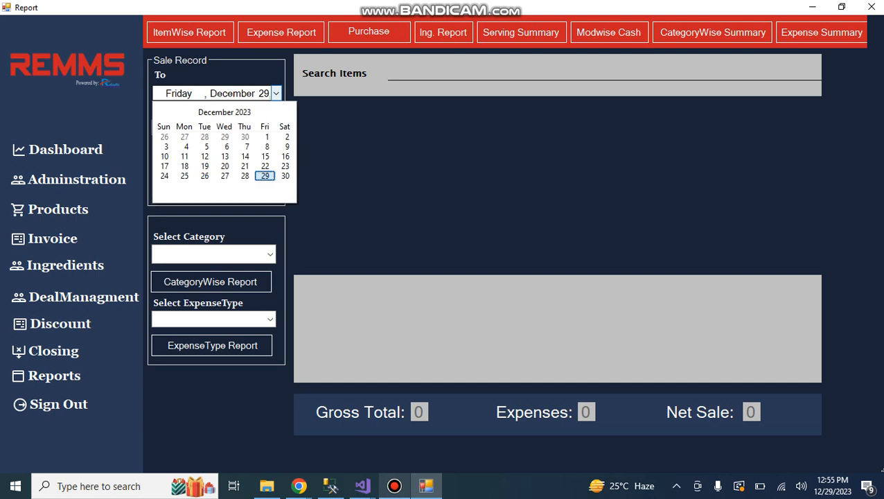
pyautogui.click(267, 137)
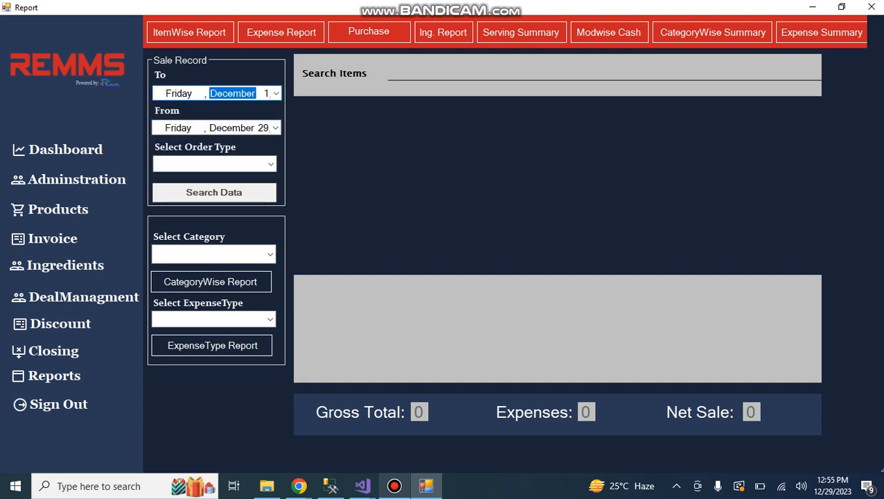
pyautogui.click(270, 163)
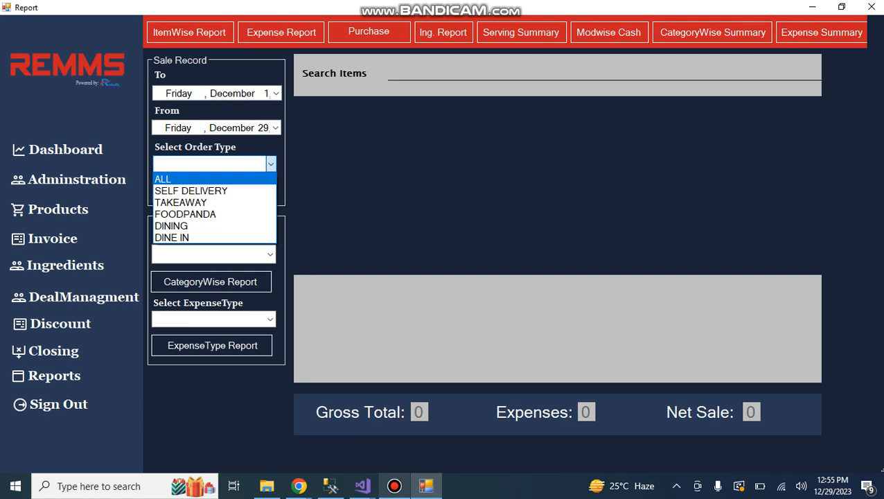
pyautogui.click(201, 179)
pyautogui.click(214, 193)
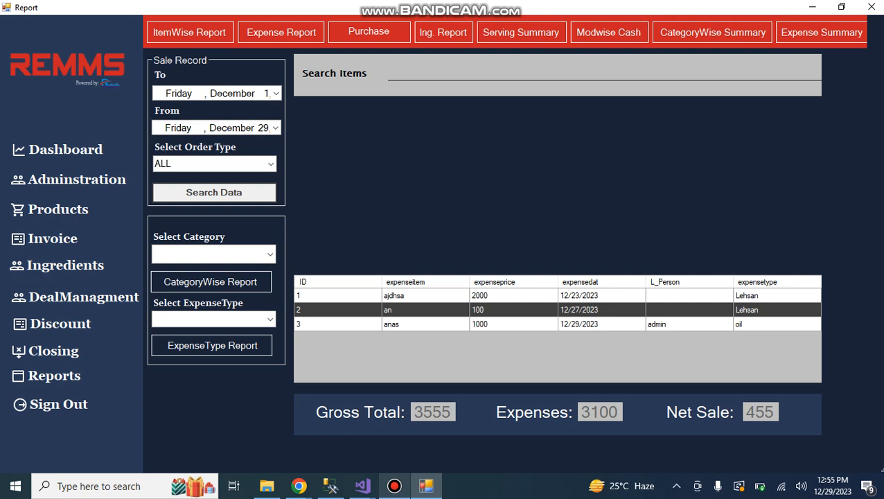
# Sign out and log back in with the Cashier role, entering the username cashier and the account password.
pyautogui.click(58, 404)
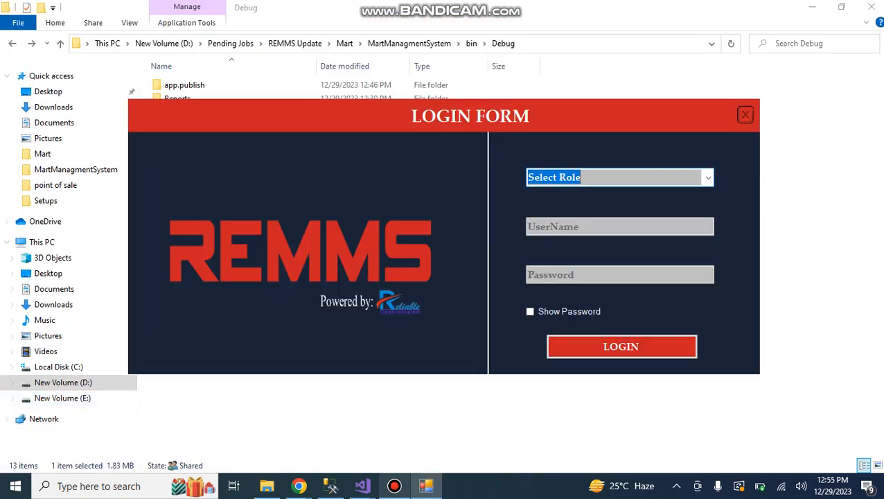
pyautogui.click(707, 178)
pyautogui.click(665, 209)
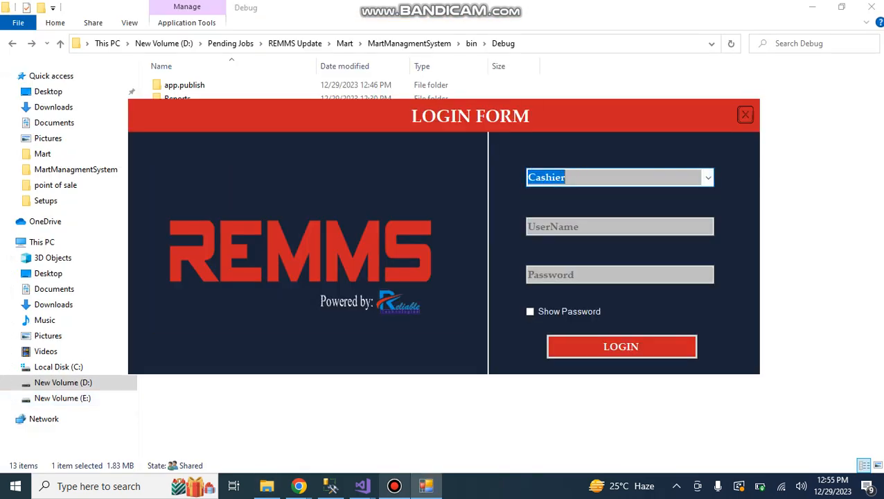
pyautogui.press('Tab')
pyautogui.write('cashier')
pyautogui.press('Tab')
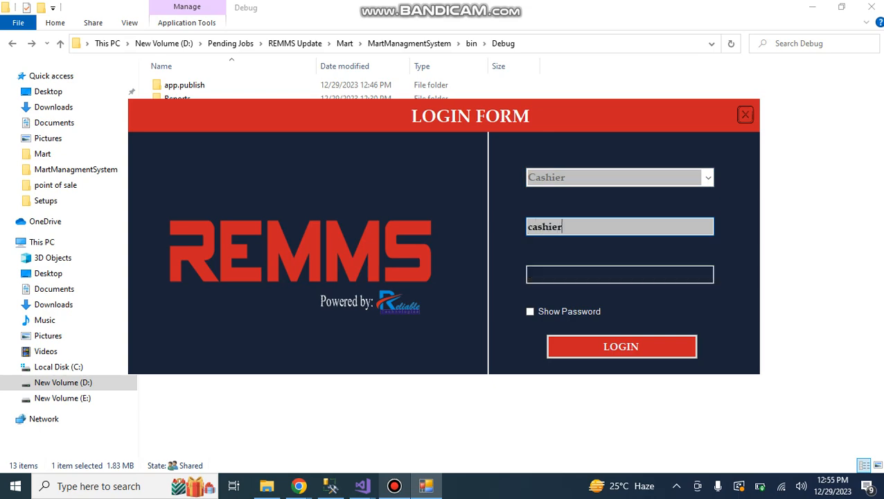
pyautogui.write('123456')
pyautogui.press('Return')
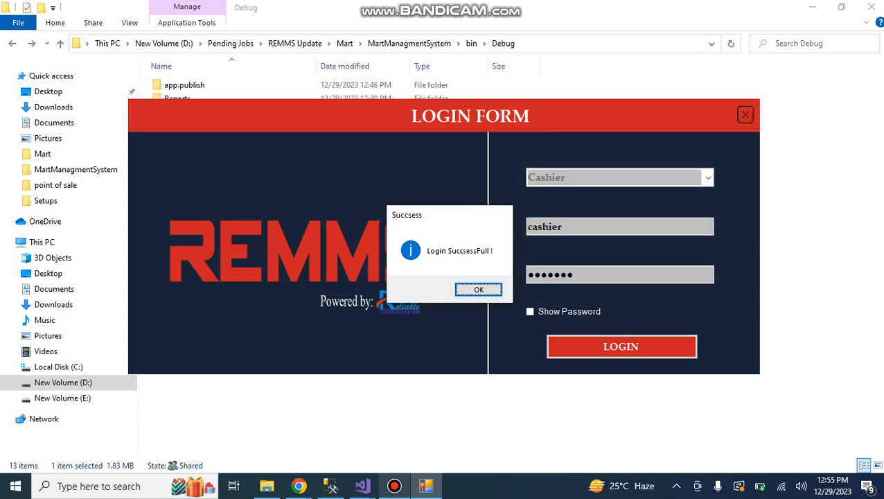
pyautogui.press('Return')
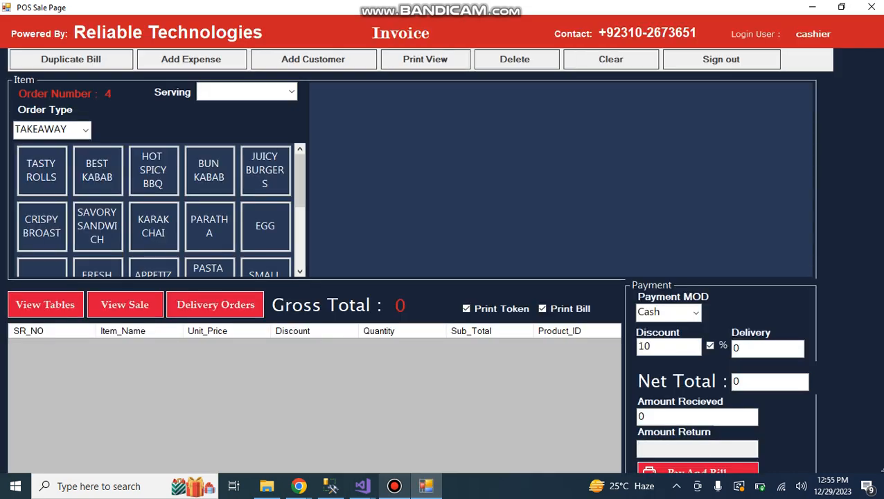
pyautogui.click(394, 485)
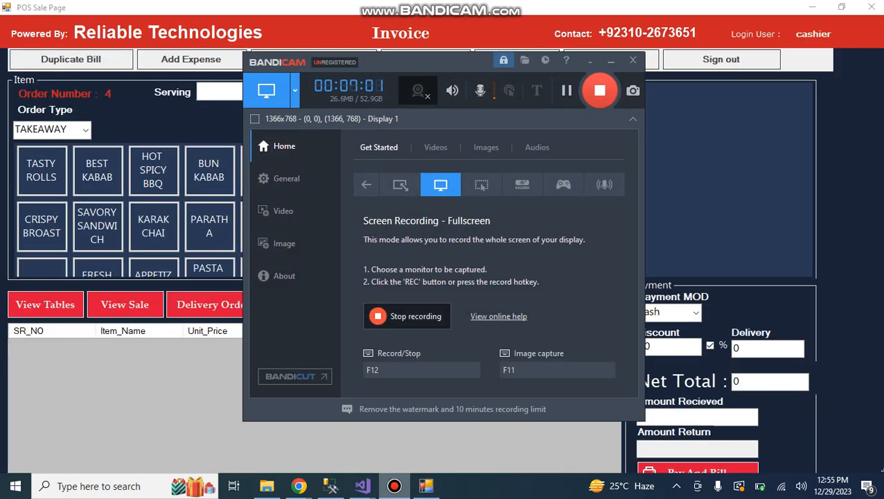